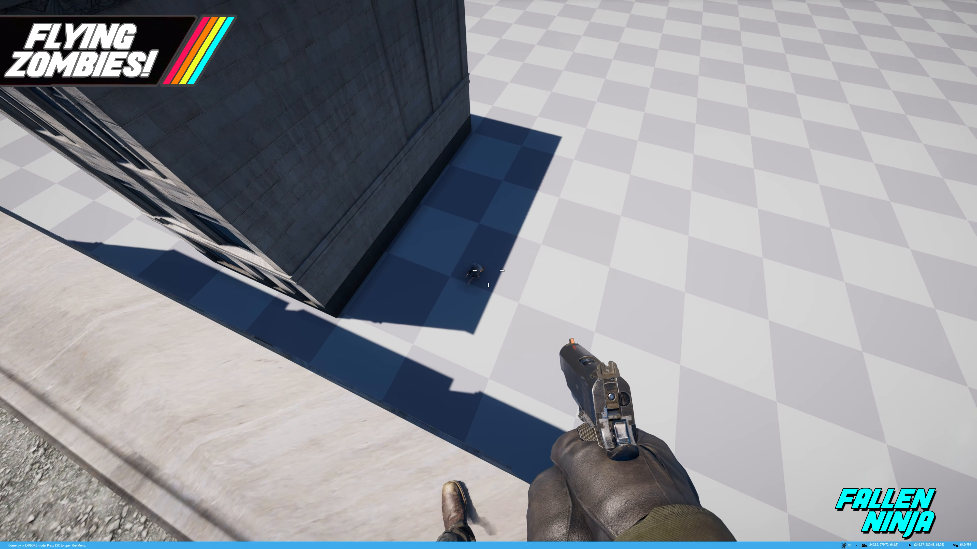
{"action": "key", "text": "w"}
{"action": "key", "text": "space"}
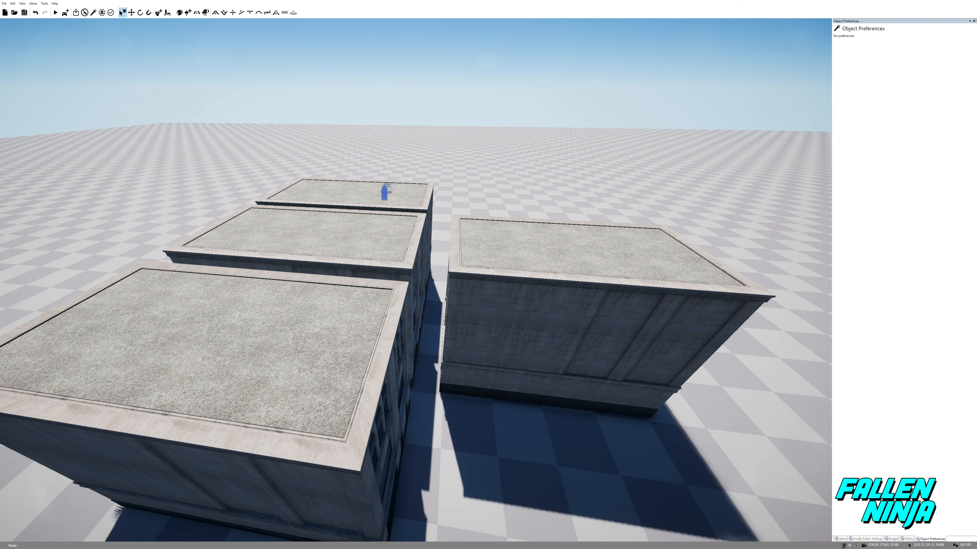
Examine the layout of the building rooftops and the area around the spawn point on the far roof.
{"action": "right_click_drag", "start_coordinate": [653, 257], "coordinate": [300, 242]}
{"action": "key", "text": "d"}
{"action": "key", "text": "w"}
{"action": "key", "text": "w"}
{"action": "key", "text": "w"}
{"action": "key", "text": "s"}
{"action": "key", "text": "d"}
{"action": "key", "text": "w"}
{"action": "key", "text": "a"}
{"action": "key", "text": "w"}
{"action": "key", "text": "s"}
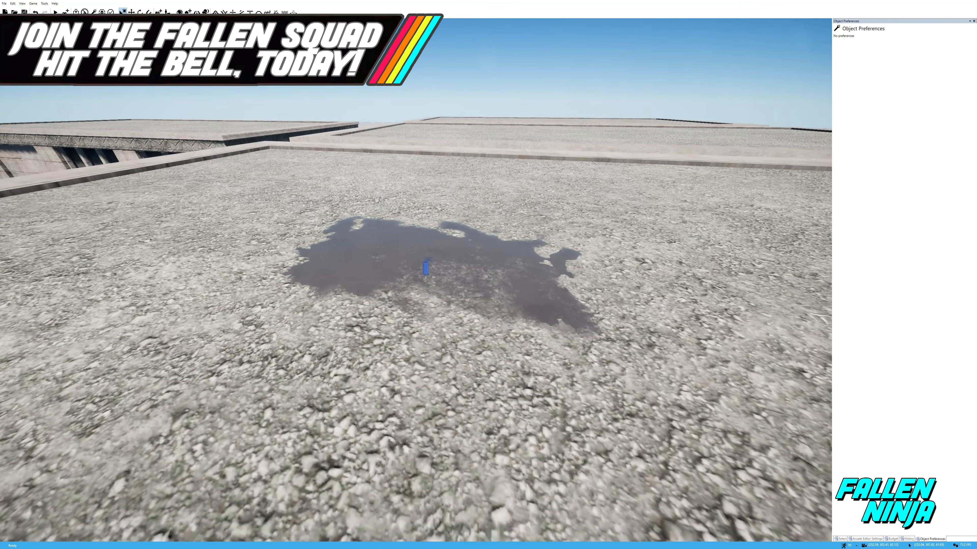
Select the large water stain decal beside the spawn point and inspect its position values.
{"action": "right_click_drag", "start_coordinate": [426, 266], "coordinate": [124, 174]}
{"action": "key", "text": "w"}
{"action": "left_click", "coordinate": [400, 291]}
{"action": "key", "text": "s"}
{"action": "key", "text": "d"}
{"action": "key", "text": "d"}
{"action": "right_click_drag", "start_coordinate": [416, 299], "coordinate": [146, 211]}
{"action": "key", "text": "w"}
{"action": "key", "text": "s"}
{"action": "right_click_drag", "start_coordinate": [415, 280], "coordinate": [419, 323]}
{"action": "key", "text": "d"}
{"action": "key", "text": "a"}
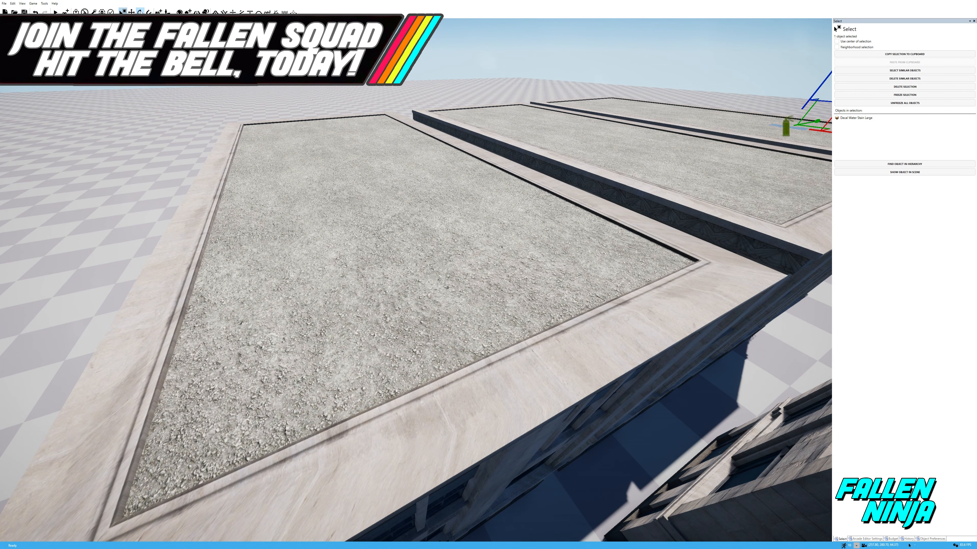
{"action": "key", "text": "w"}
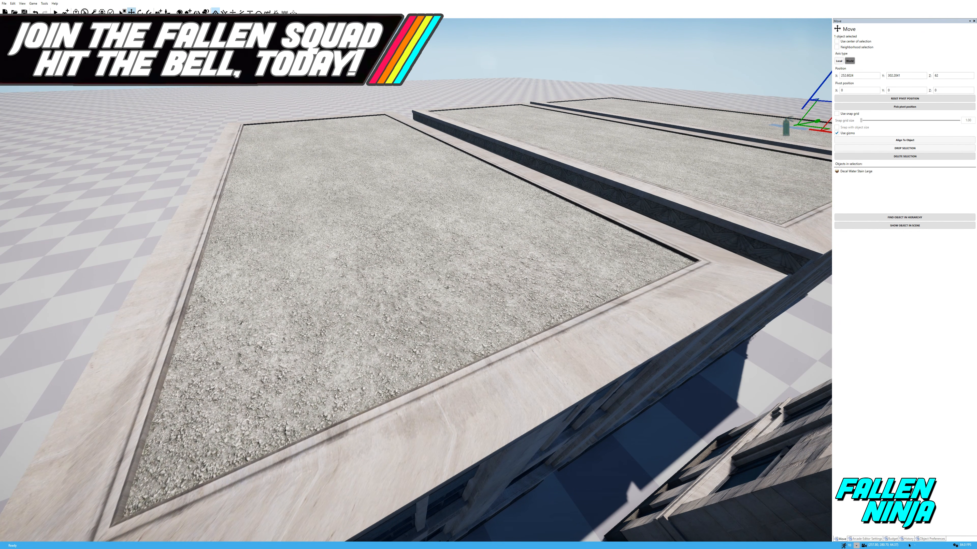
Place a zombie from the hostile Zombies category on the gravel roof of the end building.
{"action": "left_click", "coordinate": [158, 12]}
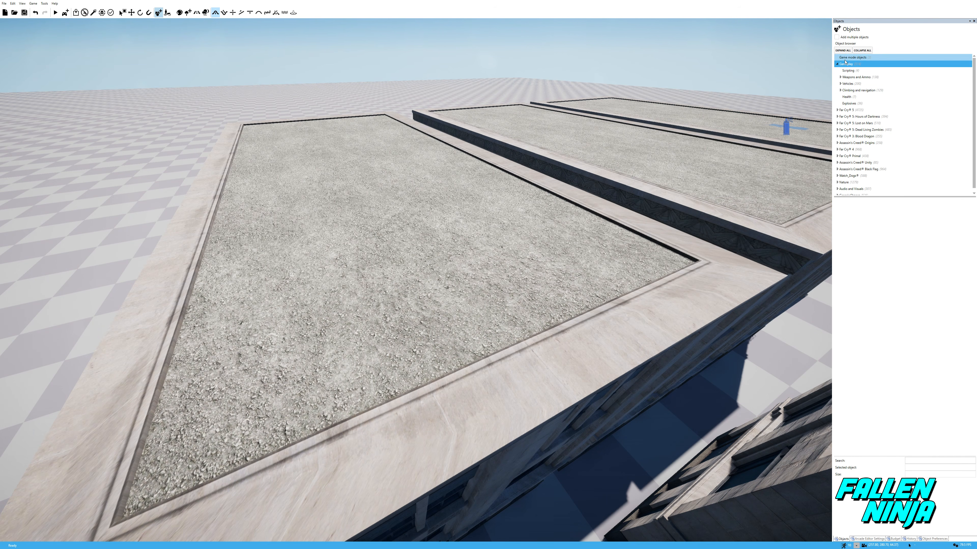
{"action": "left_click", "coordinate": [166, 12]}
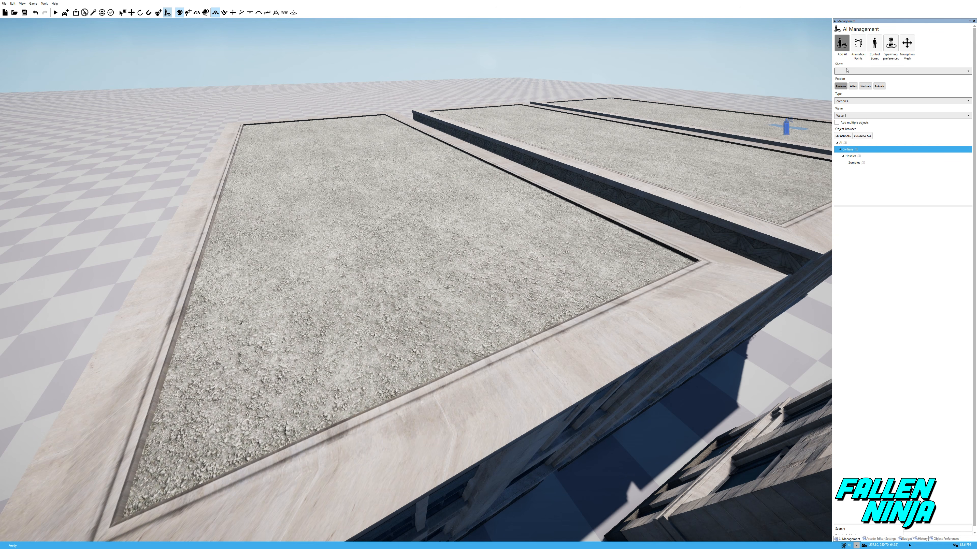
{"action": "left_click", "coordinate": [854, 163]}
{"action": "right_click_drag", "start_coordinate": [477, 168], "coordinate": [392, 191]}
{"action": "key", "text": "w"}
{"action": "left_click", "coordinate": [440, 324]}
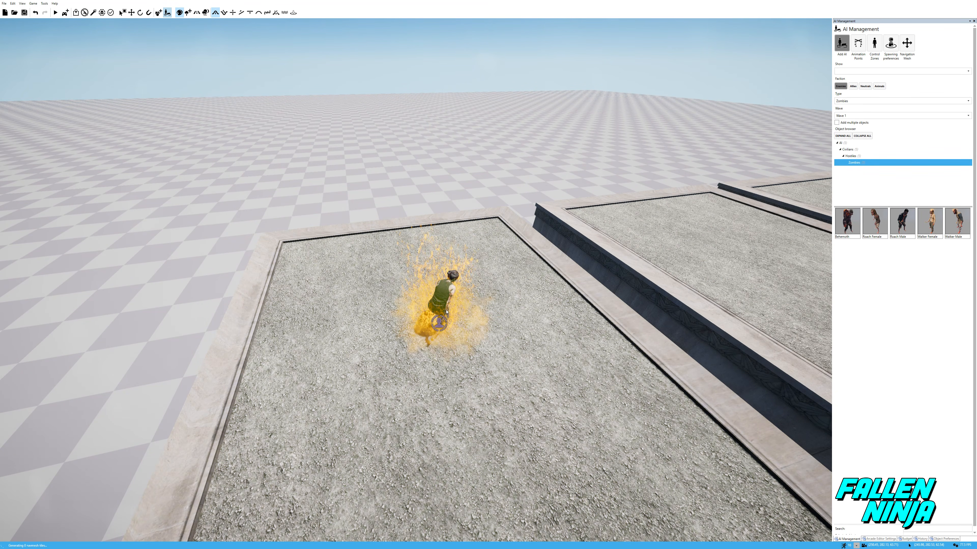
Select the placed zombie and rotate it to face another direction on the roof.
{"action": "left_click", "coordinate": [122, 13]}
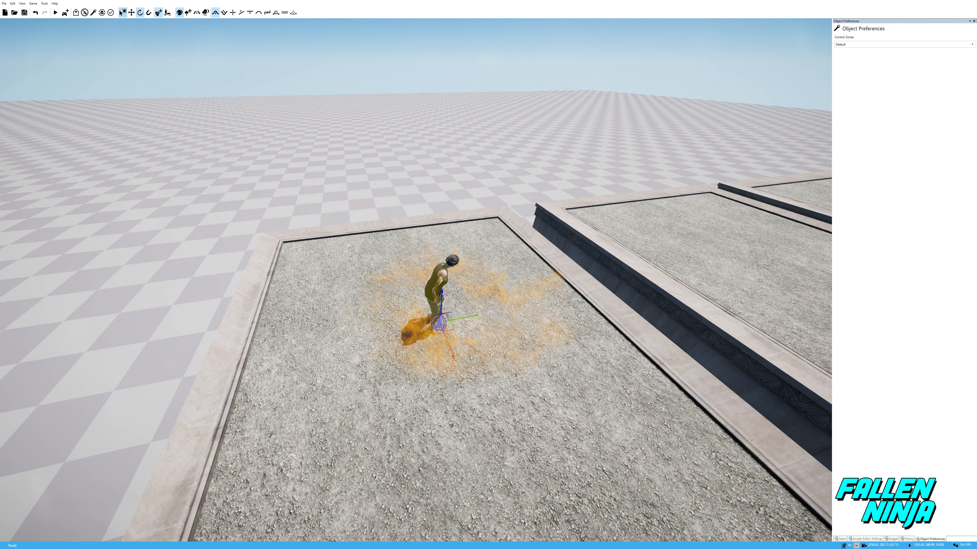
{"action": "left_click", "coordinate": [140, 12]}
{"action": "left_click_drag", "start_coordinate": [388, 442], "coordinate": [408, 476]}
{"action": "right_click_drag", "start_coordinate": [408, 475], "coordinate": [731, 527]}
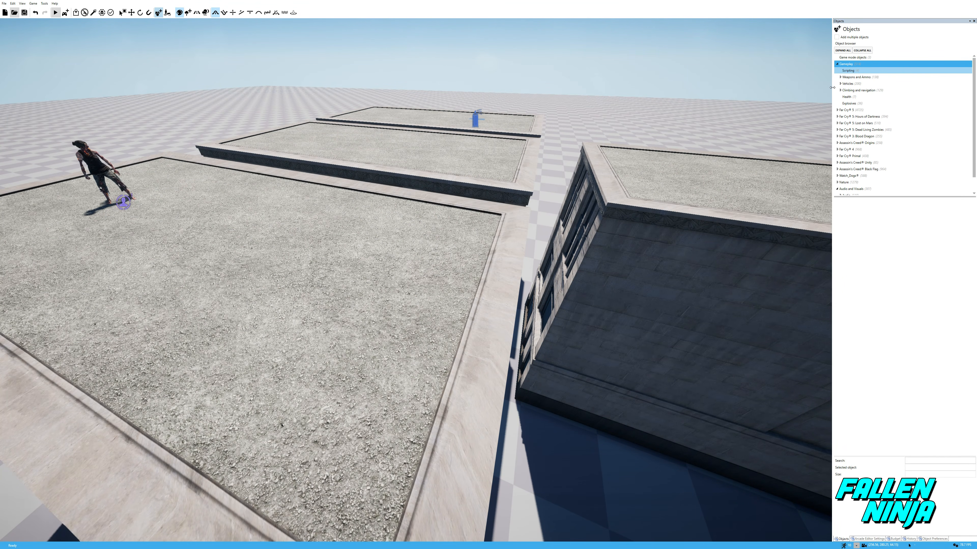
Place a Navlink Character Fall from the Climbing and navigation AI objects on the roof ledge above the alley and select it.
{"action": "left_click", "coordinate": [840, 90]}
{"action": "left_click", "coordinate": [848, 98]}
{"action": "left_click", "coordinate": [848, 218]}
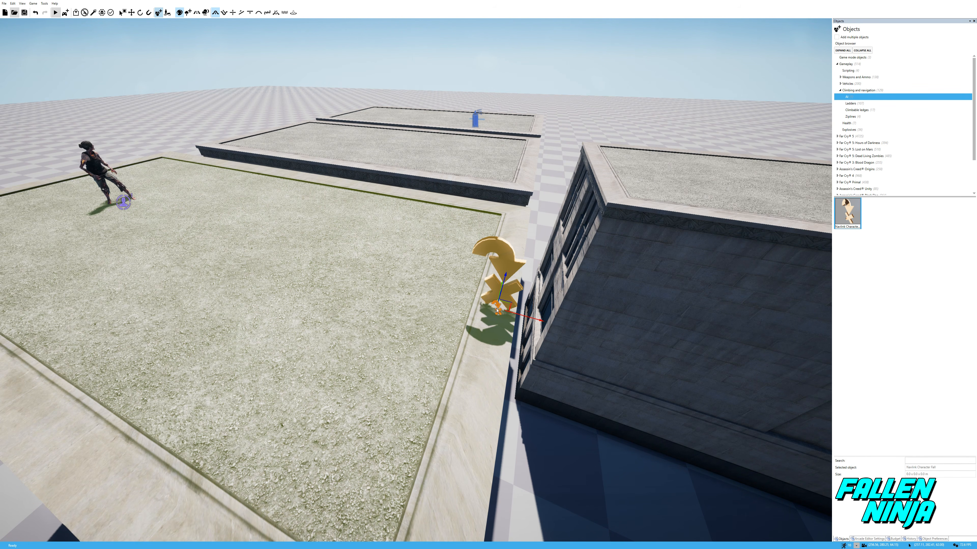
{"action": "left_click", "coordinate": [496, 310]}
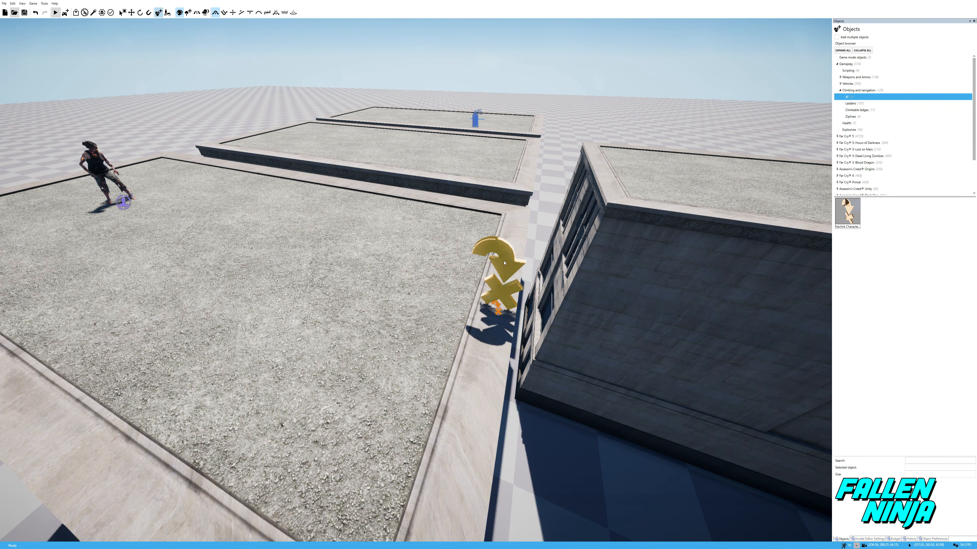
{"action": "left_click", "coordinate": [504, 263]}
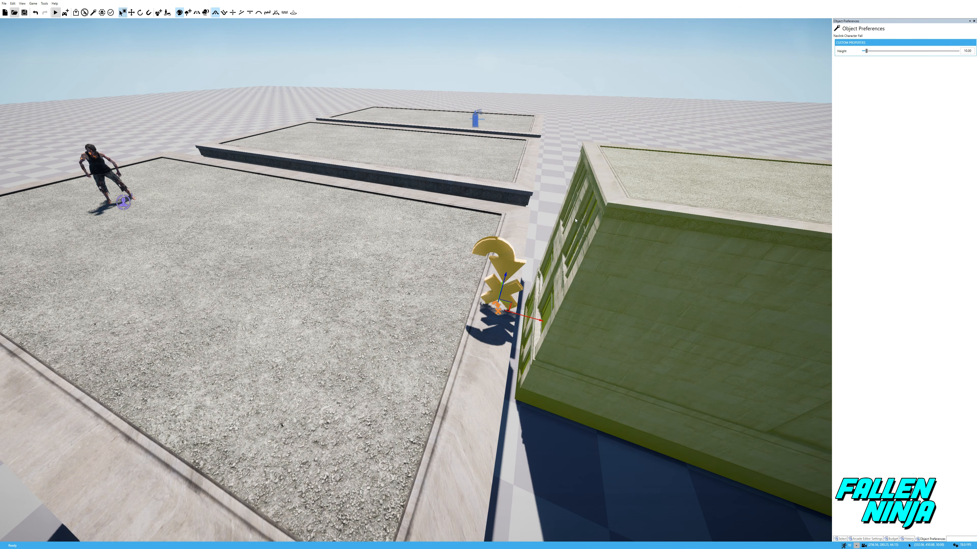
Inspect the navlink's height property and position settings, comparing the Local and World axis types.
{"action": "right_click_drag", "start_coordinate": [434, 323], "coordinate": [520, 321]}
{"action": "key", "text": "w"}
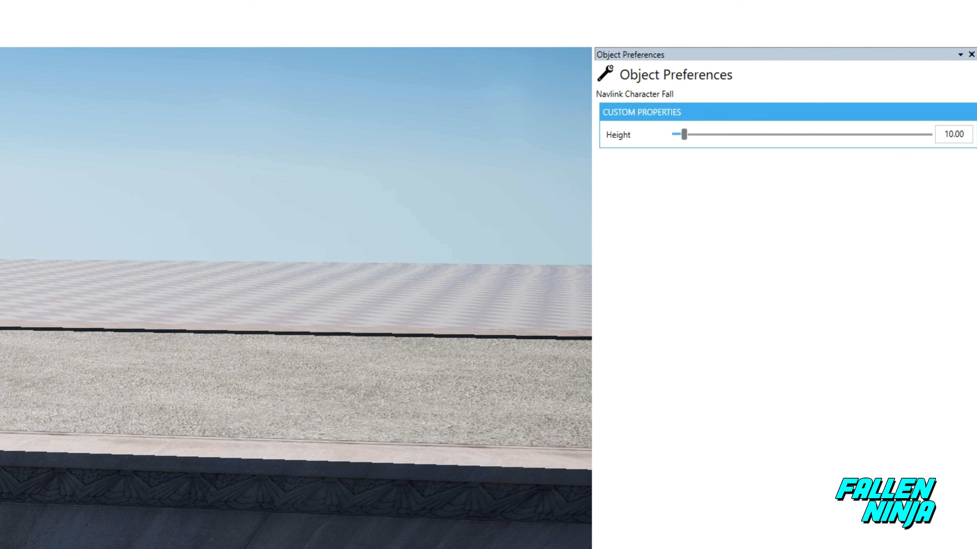
{"action": "key", "text": "e"}
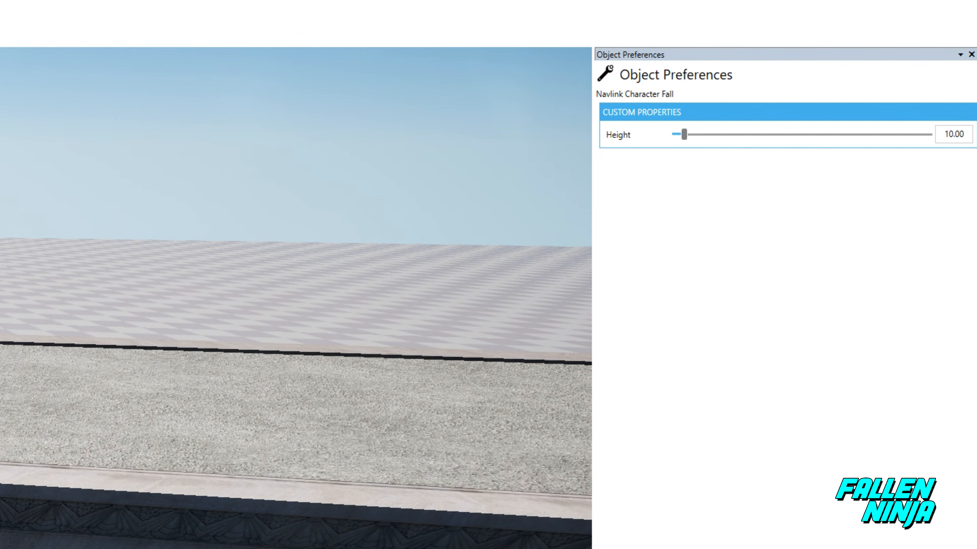
{"action": "key", "text": "2"}
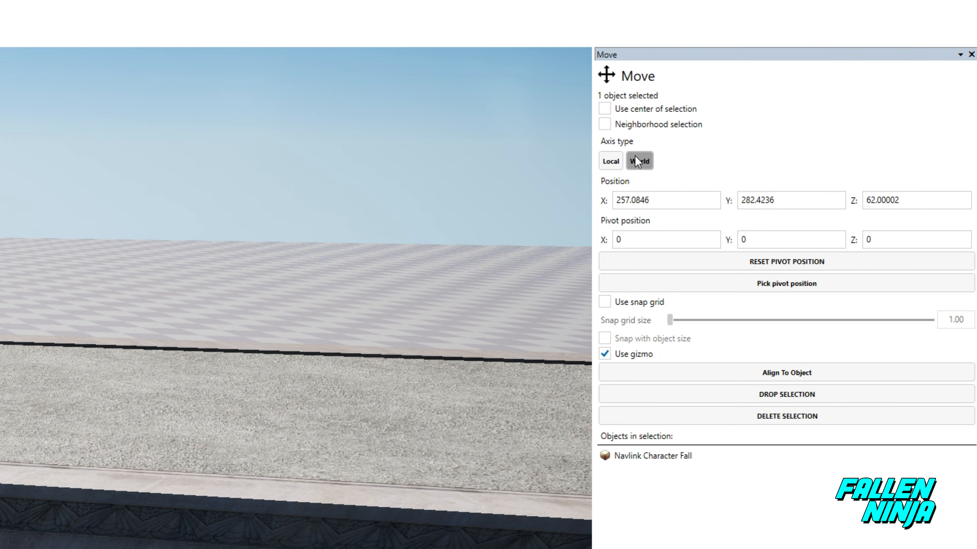
{"action": "left_click", "coordinate": [611, 161]}
{"action": "left_click", "coordinate": [643, 164]}
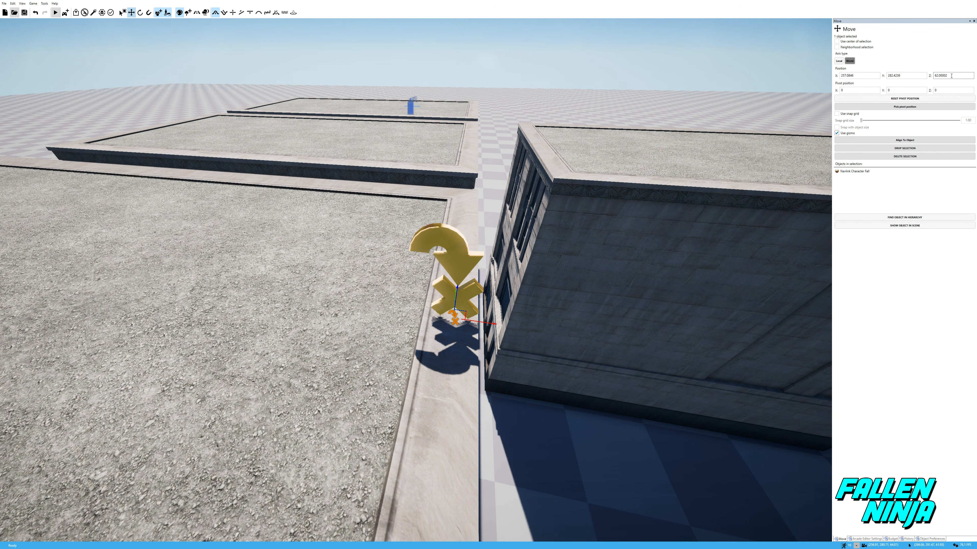
Lower the navlink straight down to street level, at a Z position of about 50, to determine the ground height.
{"action": "mouse_move", "coordinate": [536, 227]}
{"action": "right_mouse_down"}
{"action": "mouse_move", "coordinate": [534, 238]}
{"action": "mouse_move", "coordinate": [536, 228]}
{"action": "right_mouse_up"}
{"action": "left_click_drag", "start_coordinate": [416, 278], "coordinate": [417, 327]}
{"action": "key", "text": "s"}
{"action": "key", "text": "w"}
{"action": "right_click_drag", "start_coordinate": [417, 327], "coordinate": [365, 358]}
{"action": "key", "text": "w"}
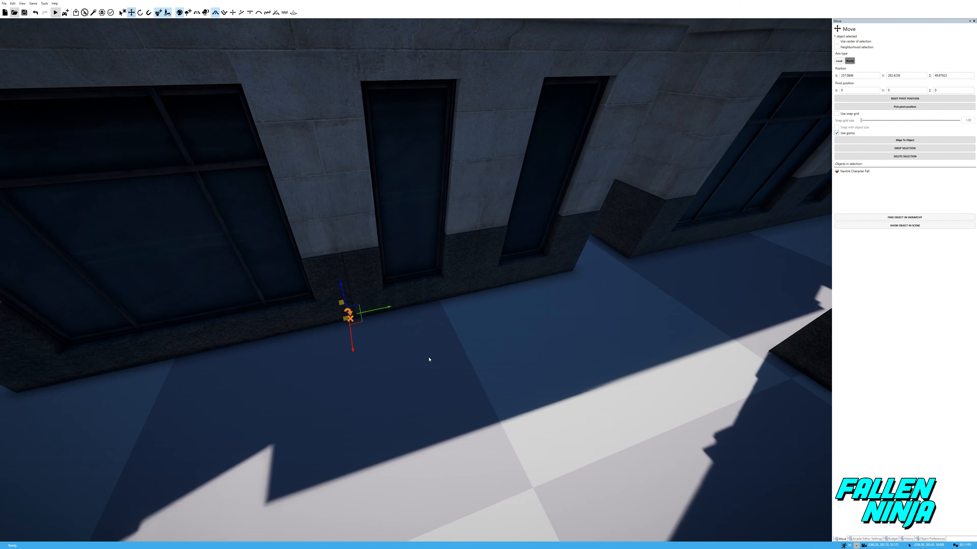
{"action": "left_click_drag", "start_coordinate": [429, 360], "coordinate": [421, 262]}
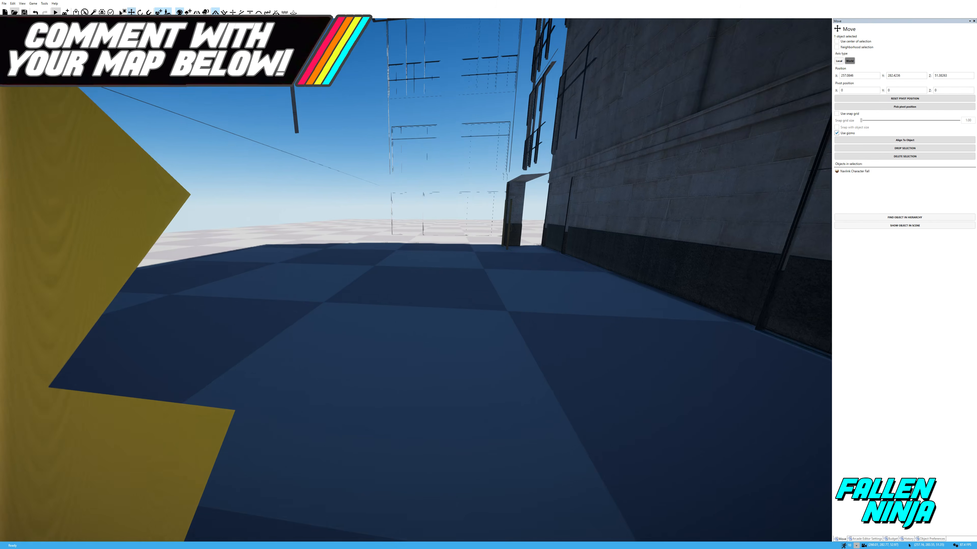
{"action": "key", "text": "d"}
{"action": "right_click_drag", "start_coordinate": [415, 280], "coordinate": [193, 294]}
{"action": "left_click_drag", "start_coordinate": [348, 235], "coordinate": [423, 319]}
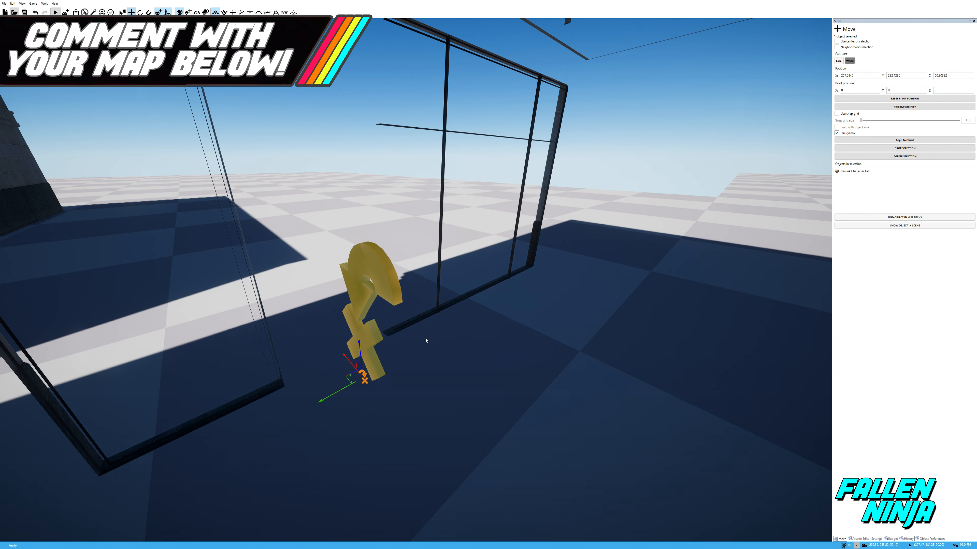
Raise the navlink back up to the roof ledge and set its Z position to 62.
{"action": "key", "text": "a"}
{"action": "right_click_drag", "start_coordinate": [426, 342], "coordinate": [700, 361]}
{"action": "key", "text": "w"}
{"action": "mouse_move", "coordinate": [414, 277]}
{"action": "right_mouse_down"}
{"action": "mouse_move", "coordinate": [369, 235]}
{"action": "mouse_move", "coordinate": [423, 292]}
{"action": "mouse_move", "coordinate": [415, 276]}
{"action": "right_mouse_up"}
{"action": "key", "text": "s"}
{"action": "left_click_drag", "start_coordinate": [459, 254], "coordinate": [450, 106]}
{"action": "key", "text": "s"}
{"action": "right_click_drag", "start_coordinate": [450, 106], "coordinate": [450, 208]}
{"action": "key", "text": "w"}
{"action": "left_click_drag", "start_coordinate": [417, 475], "coordinate": [473, 338]}
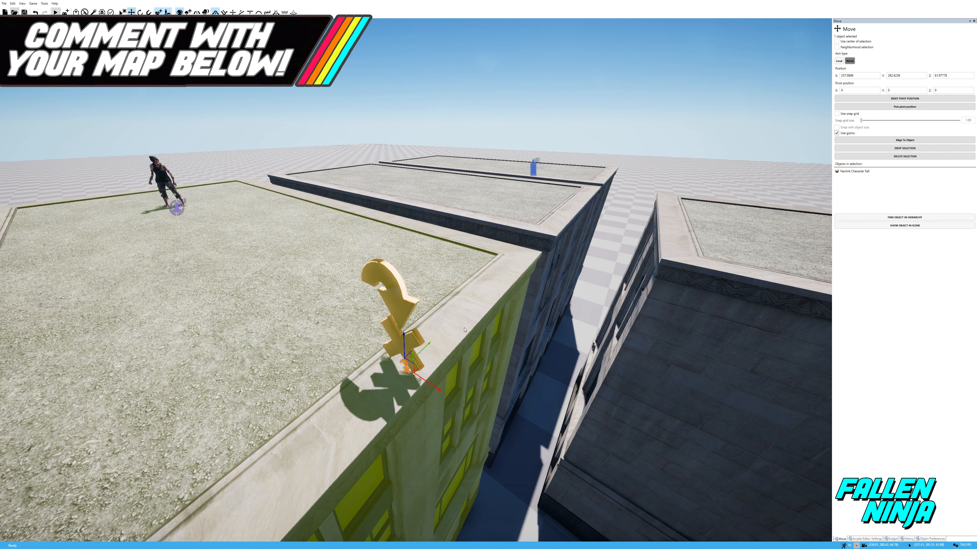
{"action": "key", "text": "w"}
{"action": "right_click_drag", "start_coordinate": [433, 276], "coordinate": [430, 300]}
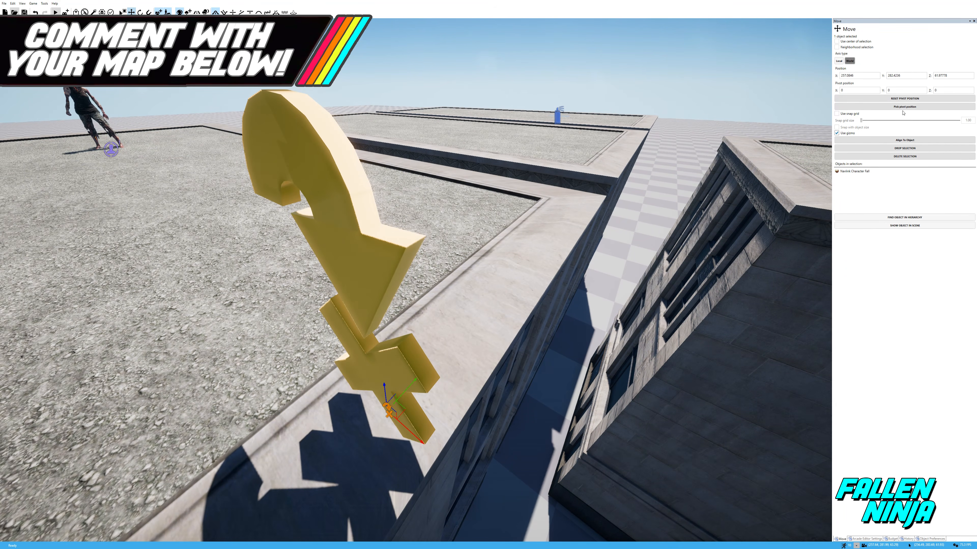
{"action": "left_click_drag", "start_coordinate": [954, 78], "coordinate": [934, 79]}
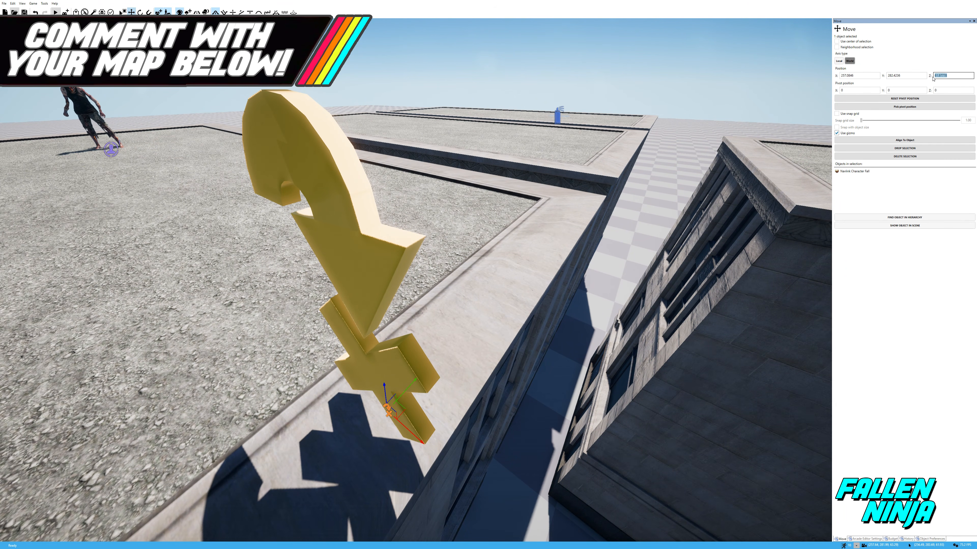
{"action": "type", "text": "62"}
{"action": "key", "text": "Return"}
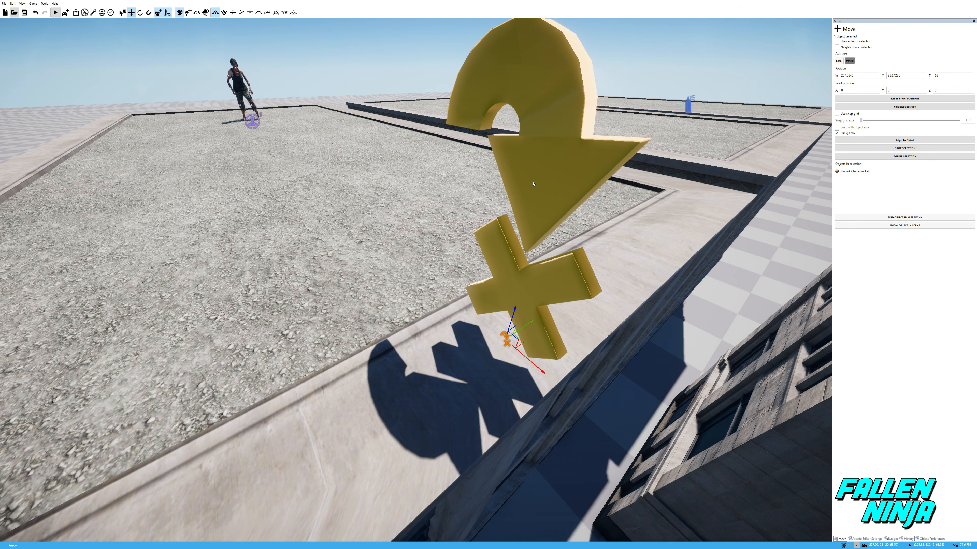
Set the Height property of the Navlink Character Fall to 12.
{"action": "left_click", "coordinate": [931, 538]}
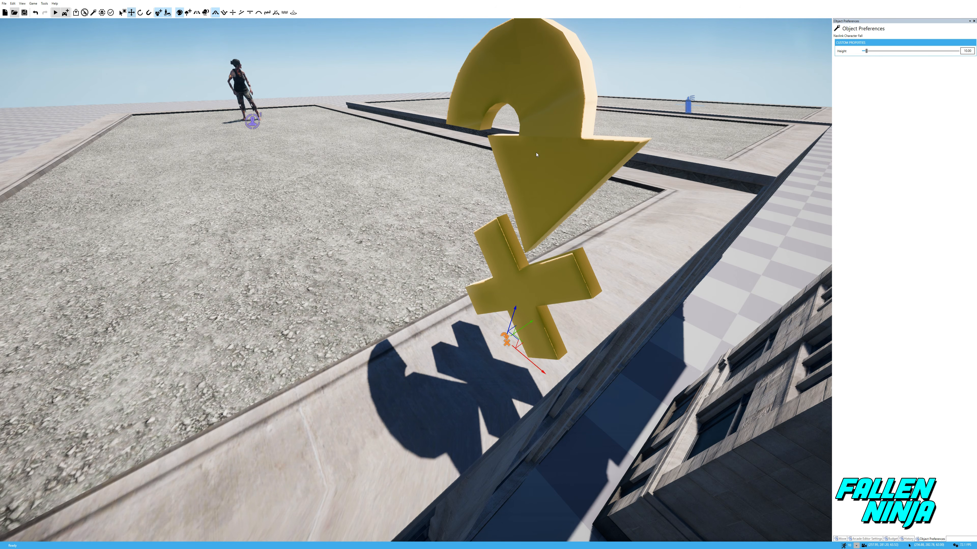
{"action": "left_click", "coordinate": [972, 51]}
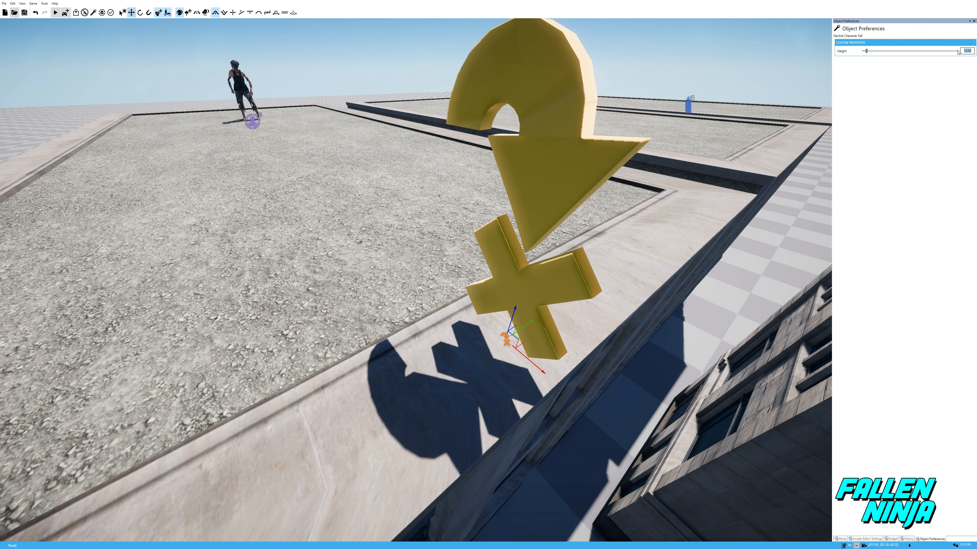
{"action": "type", "text": "12"}
{"action": "key", "text": "Return"}
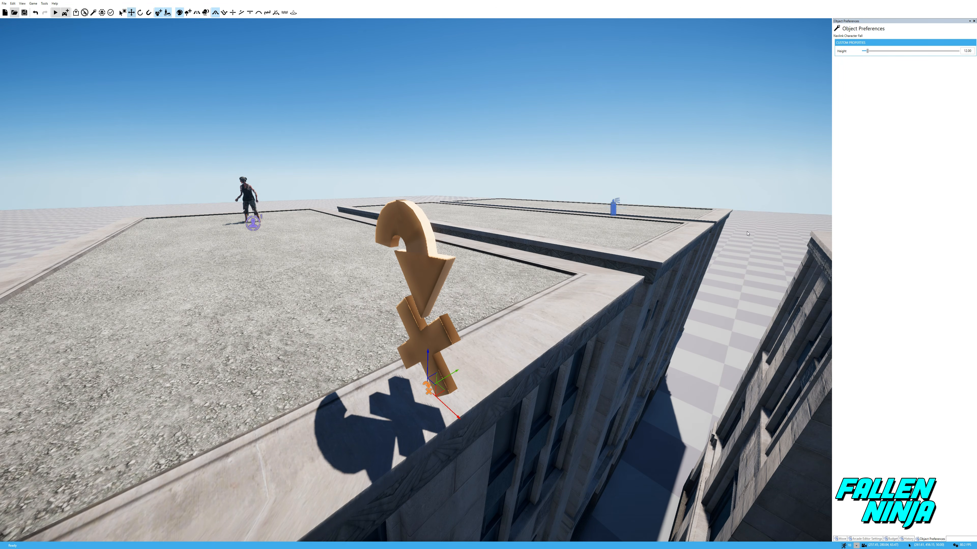
Playtest the map from the zombie's rooftop, walking around the roof to check how the zombie moves.
{"action": "mouse_move", "coordinate": [750, 244]}
{"action": "right_mouse_down"}
{"action": "mouse_move", "coordinate": [788, 252]}
{"action": "mouse_move", "coordinate": [738, 248]}
{"action": "right_mouse_up"}
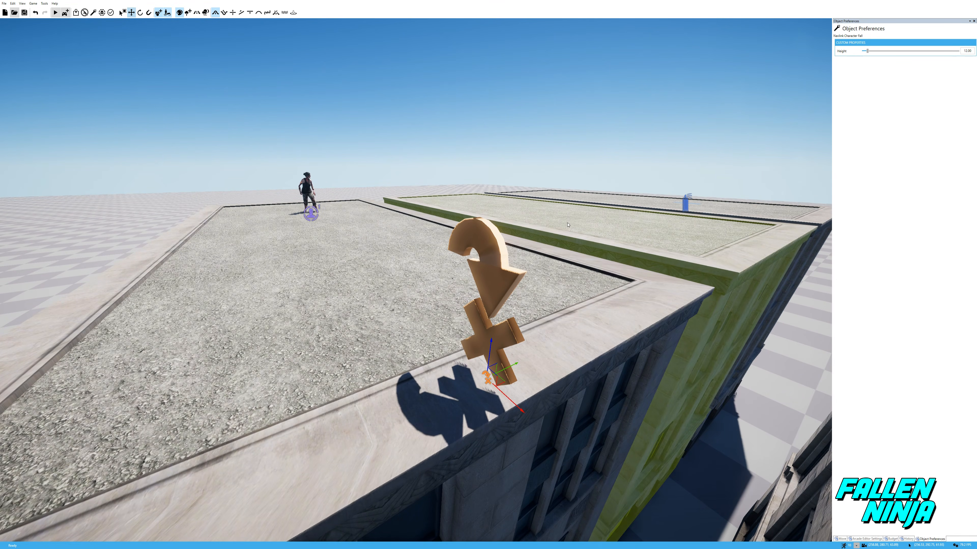
{"action": "right_click_drag", "start_coordinate": [313, 191], "coordinate": [367, 210]}
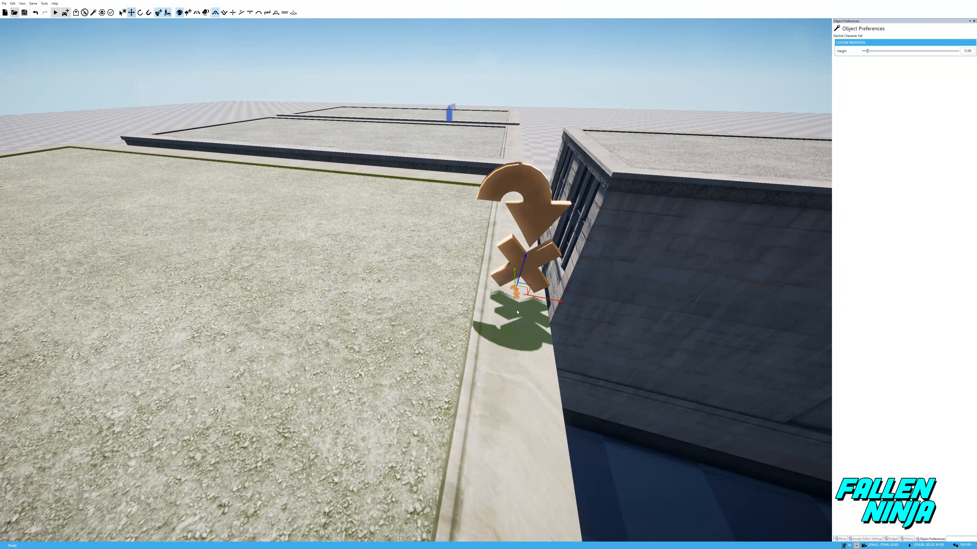
{"action": "key", "text": "d"}
{"action": "right_click_drag", "start_coordinate": [632, 321], "coordinate": [212, 161]}
{"action": "key", "text": "a"}
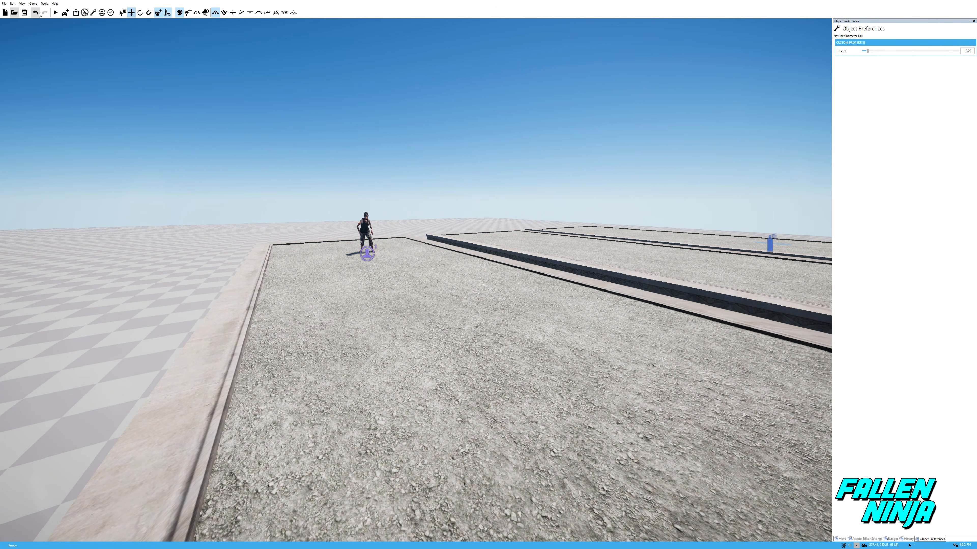
{"action": "left_click", "coordinate": [64, 12]}
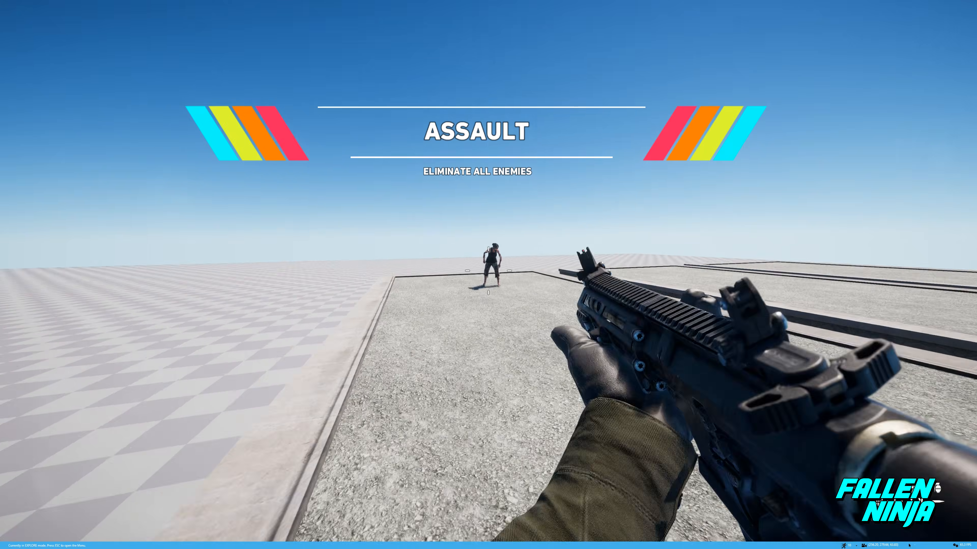
{"action": "key", "text": "w"}
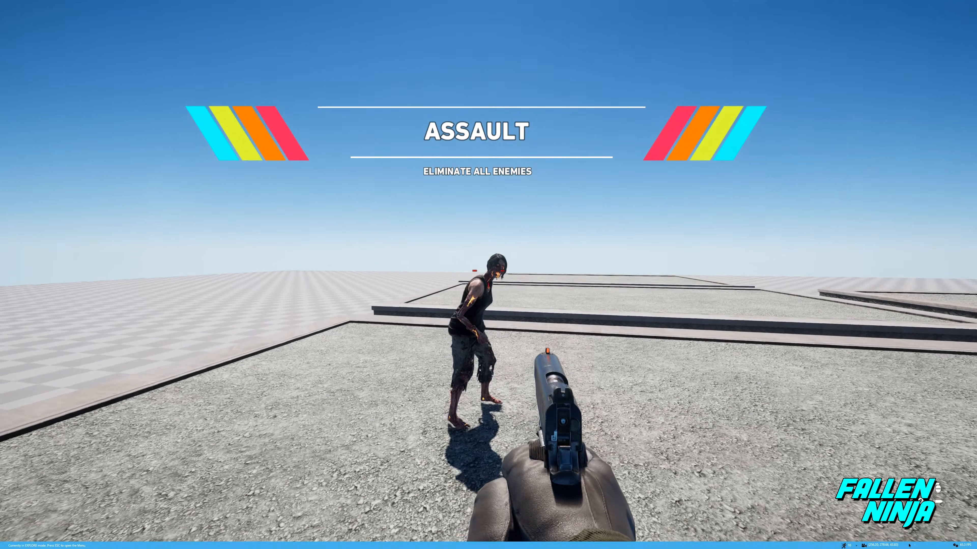
{"action": "key", "text": "w"}
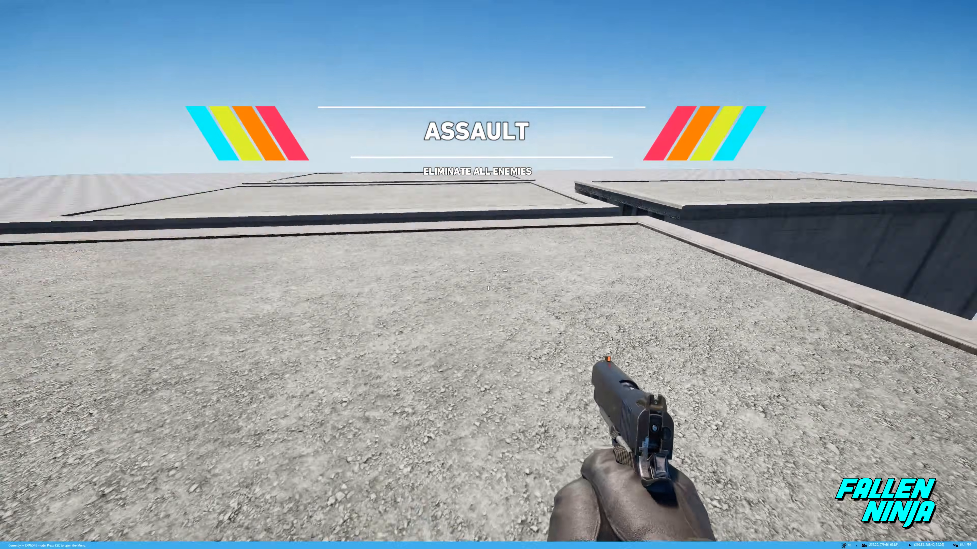
{"action": "key", "text": "w"}
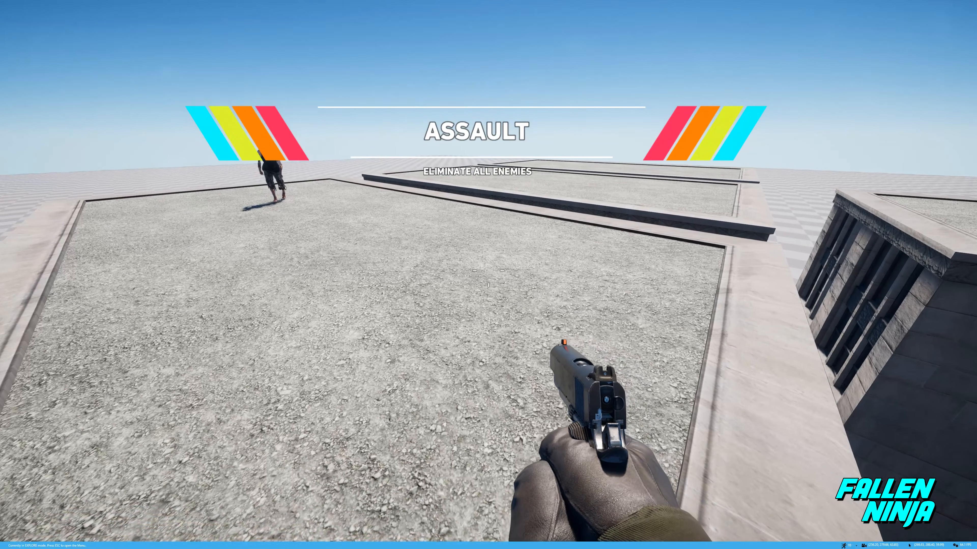
{"action": "key", "text": "s"}
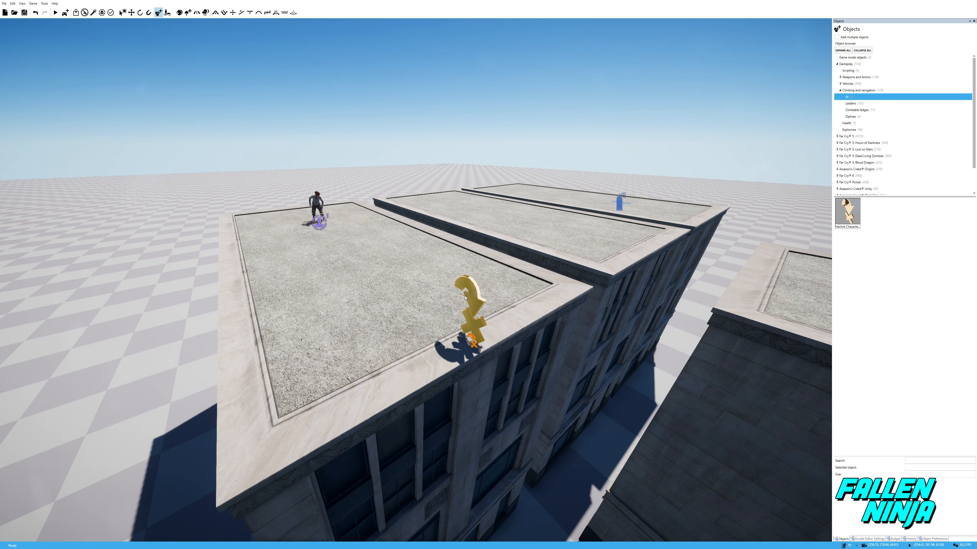
Copy the zombie and its Navlink Character Fall together onto the neighbouring roof, with the navlink at that roof's street-side edge.
{"action": "left_click", "coordinate": [466, 298]}
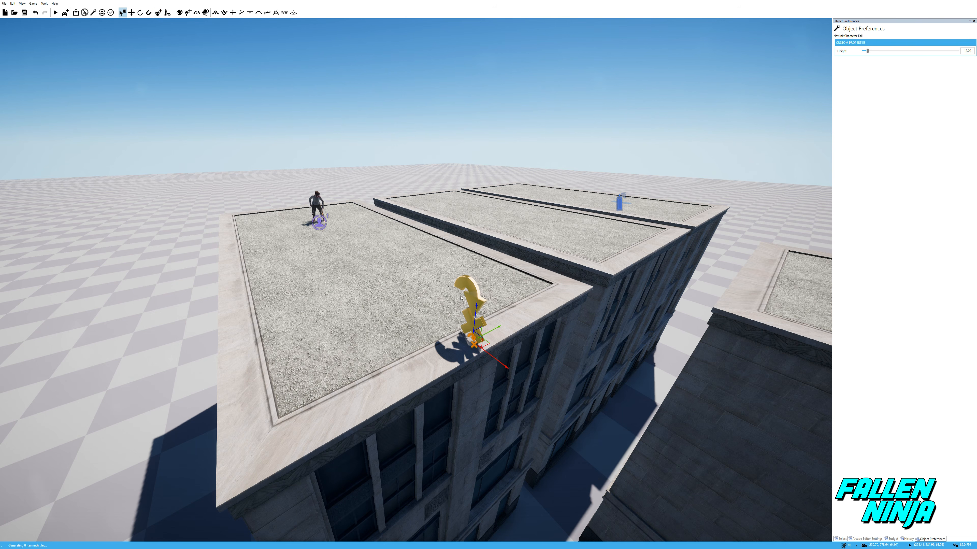
{"action": "left_click", "coordinate": [315, 202]}
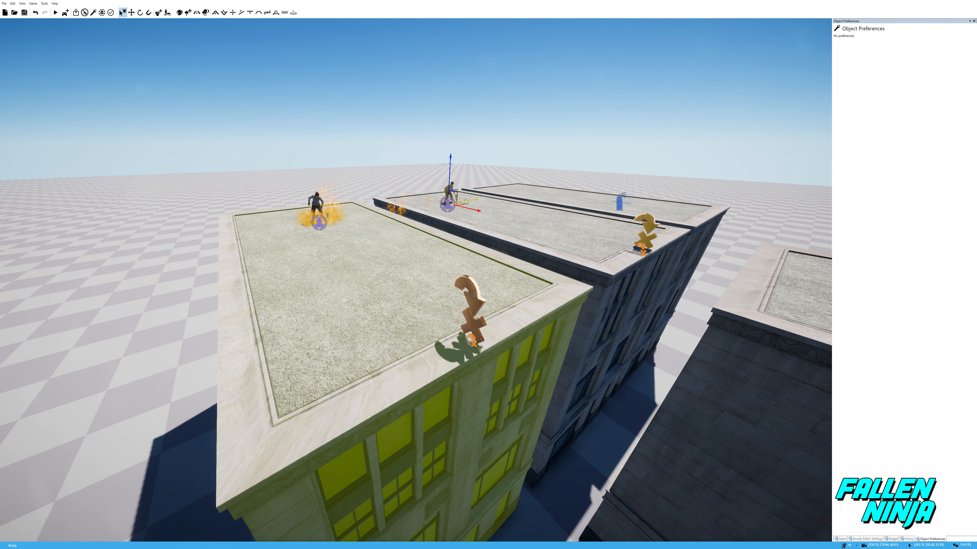
{"action": "key", "text": "w"}
{"action": "right_click_drag", "start_coordinate": [706, 281], "coordinate": [641, 273]}
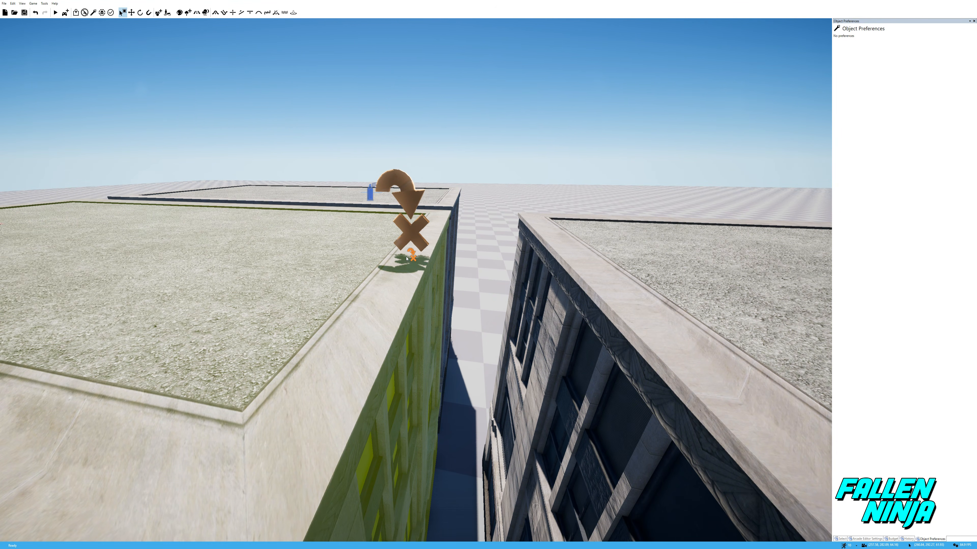
{"action": "mouse_move", "coordinate": [409, 256]}
{"action": "right_mouse_down"}
{"action": "mouse_move", "coordinate": [266, 226]}
{"action": "mouse_move", "coordinate": [316, 248]}
{"action": "mouse_move", "coordinate": [450, 262]}
{"action": "right_mouse_up"}
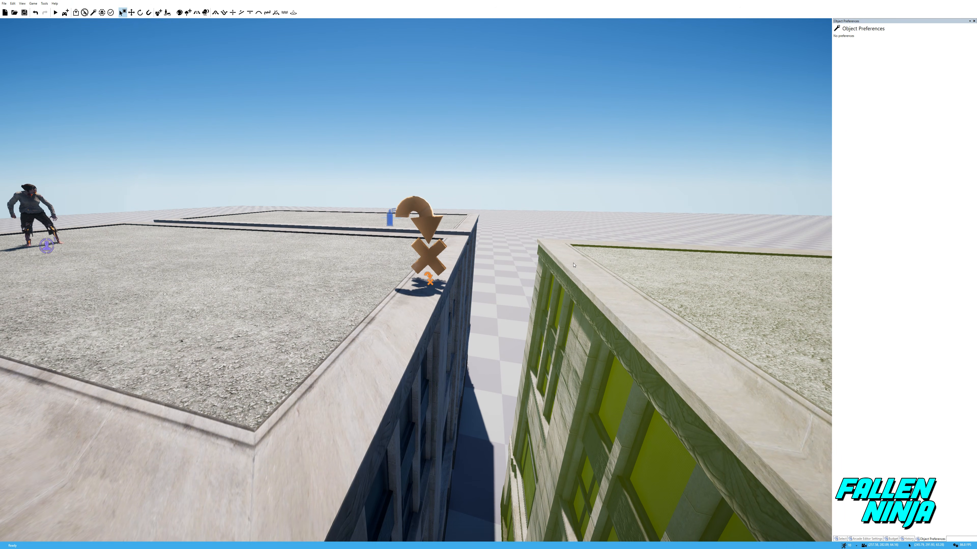
{"action": "right_click_drag", "start_coordinate": [615, 269], "coordinate": [646, 292]}
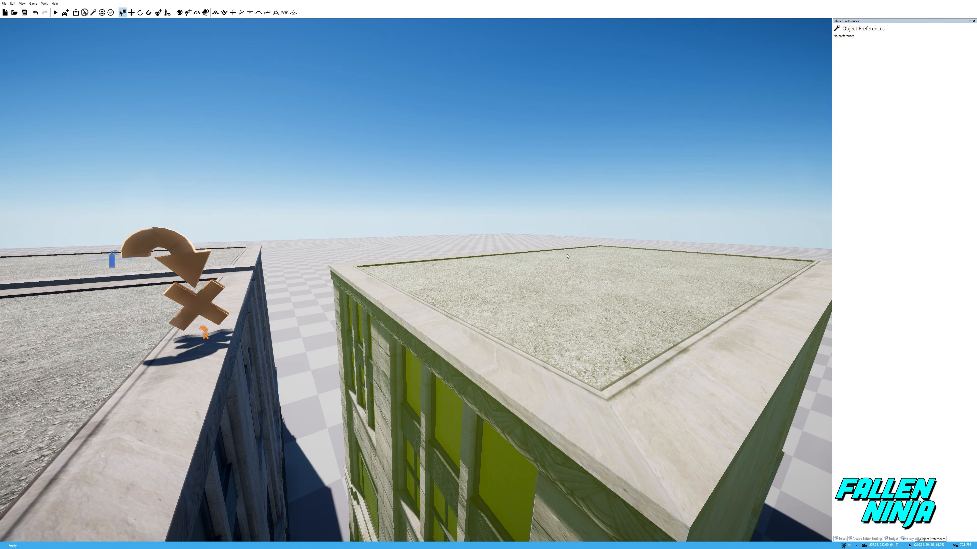
Copy the middle roof's navlink and zombie together onto the third roof, the one with the player spawn.
{"action": "mouse_move", "coordinate": [564, 259]}
{"action": "right_mouse_down"}
{"action": "mouse_move", "coordinate": [539, 278]}
{"action": "mouse_move", "coordinate": [510, 279]}
{"action": "mouse_move", "coordinate": [389, 227]}
{"action": "mouse_move", "coordinate": [360, 364]}
{"action": "right_mouse_up"}
{"action": "key", "text": "w"}
{"action": "key", "text": "s"}
{"action": "left_click", "coordinate": [338, 357]}
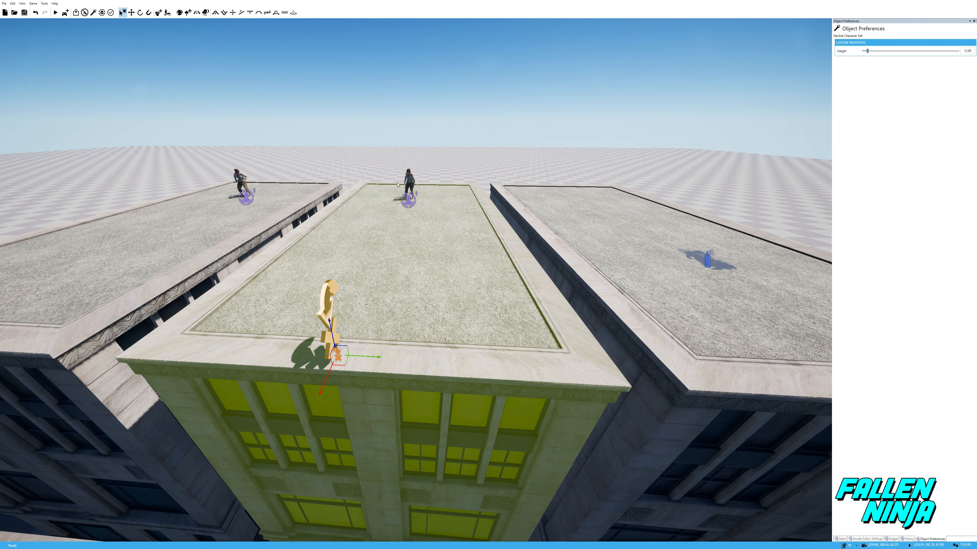
{"action": "left_click", "coordinate": [411, 186]}
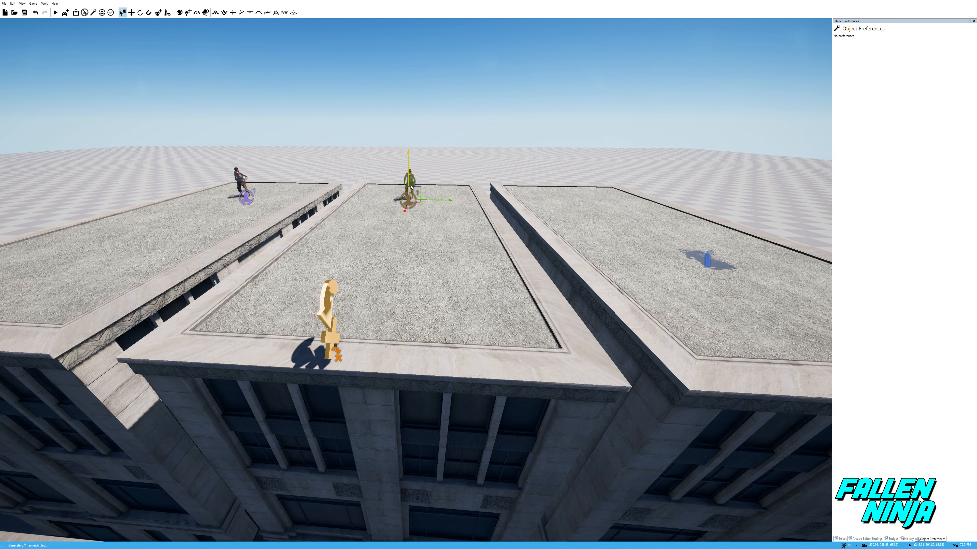
{"action": "left_click_drag", "start_coordinate": [435, 199], "coordinate": [601, 201], "text": "shift"}
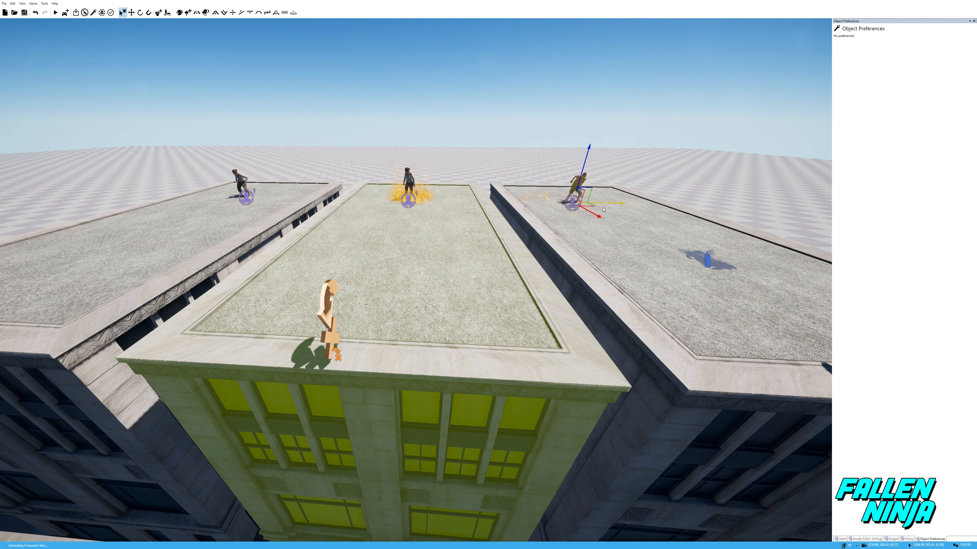
Move the third roof's navlink away from the ledge to the middle of the roof, beside the player spawn.
{"action": "key", "text": "d"}
{"action": "mouse_move", "coordinate": [601, 200]}
{"action": "right_mouse_down"}
{"action": "mouse_move", "coordinate": [601, 215]}
{"action": "mouse_move", "coordinate": [527, 194]}
{"action": "right_mouse_up"}
{"action": "key", "text": "d"}
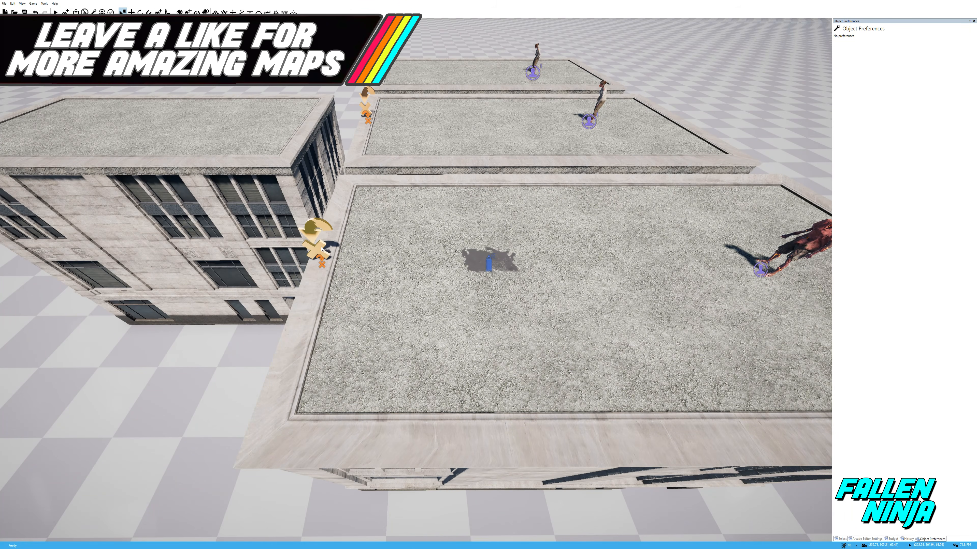
{"action": "left_click", "coordinate": [313, 247]}
{"action": "left_click_drag", "start_coordinate": [293, 263], "coordinate": [476, 252]}
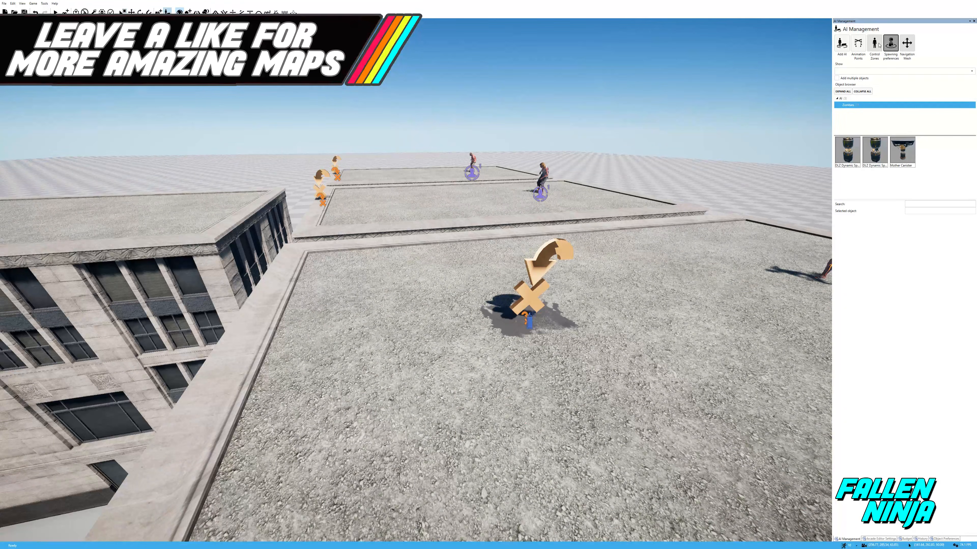
Place an NPC Rush Point control zone on the ground in front of the buildings.
{"action": "left_click", "coordinate": [858, 43]}
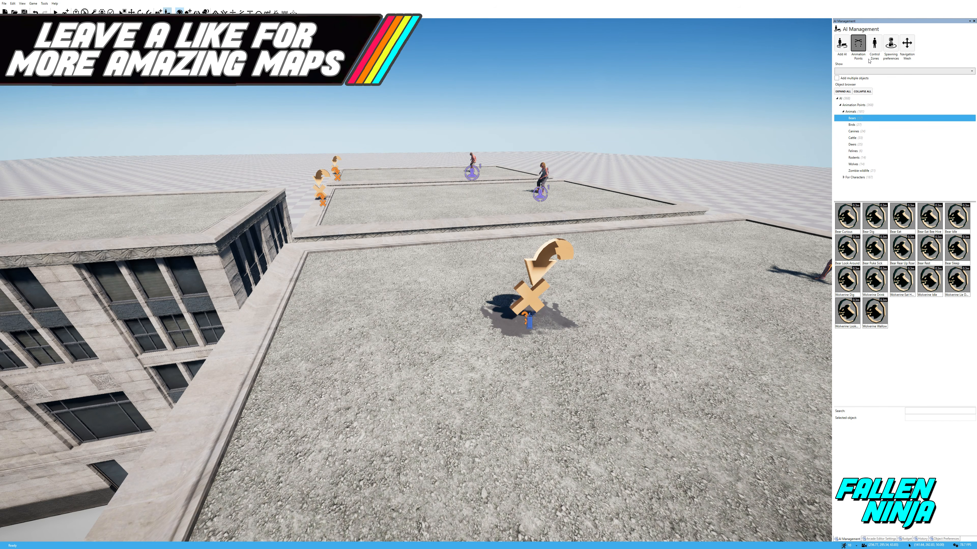
{"action": "left_click", "coordinate": [878, 44]}
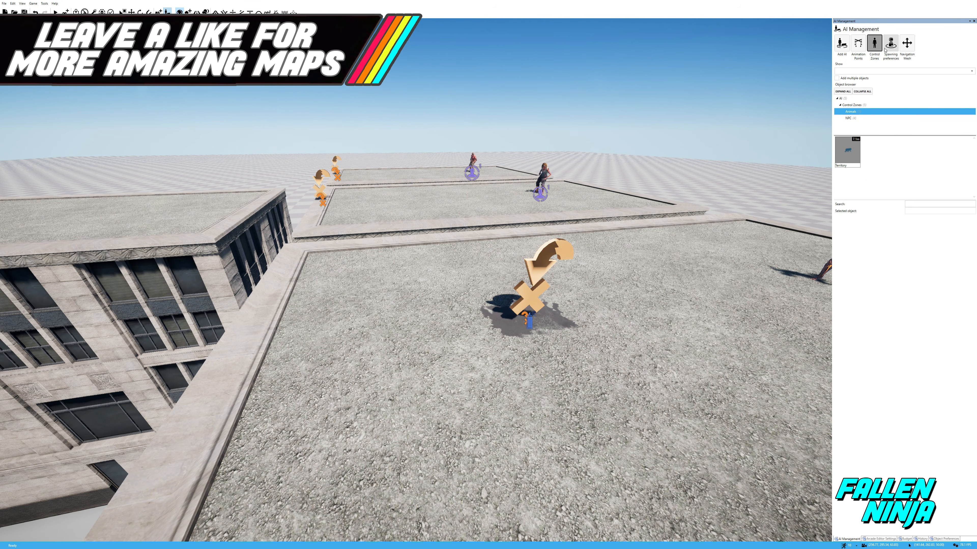
{"action": "left_click", "coordinate": [889, 47]}
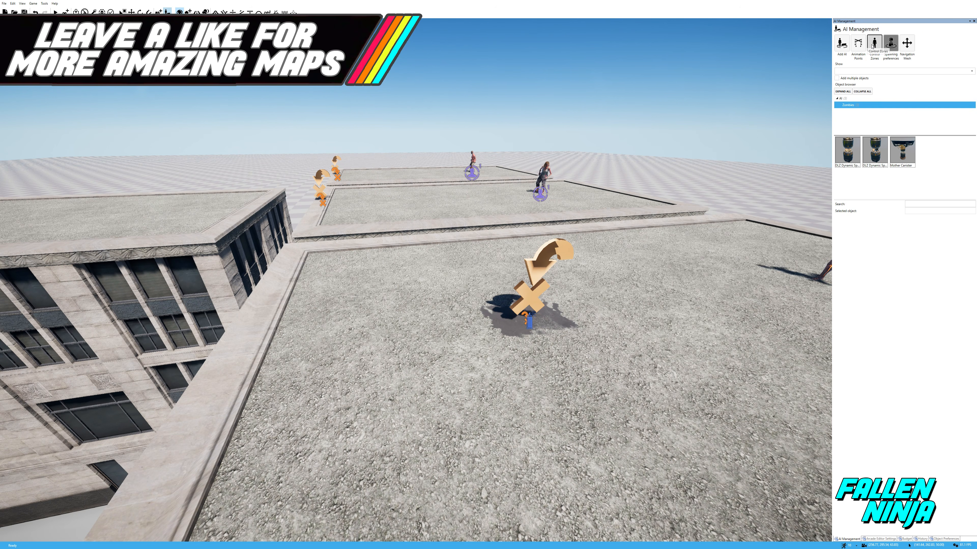
{"action": "left_click", "coordinate": [874, 44]}
{"action": "left_click", "coordinate": [851, 119]}
{"action": "left_click", "coordinate": [924, 156]}
{"action": "right_click_drag", "start_coordinate": [556, 201], "coordinate": [572, 255]}
{"action": "key", "text": "s"}
{"action": "key", "text": "w"}
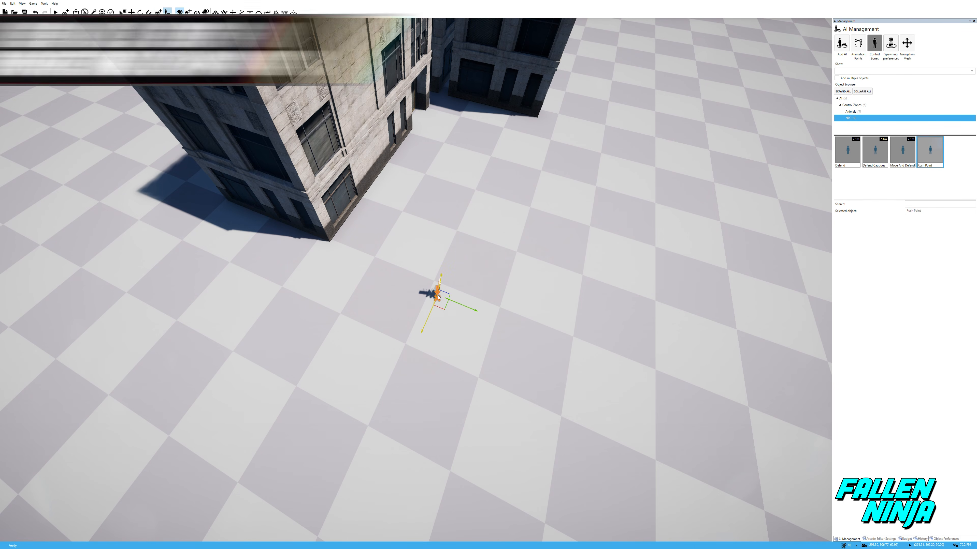
{"action": "left_click", "coordinate": [395, 320]}
{"action": "key", "text": "Escape"}
Duplicate the Rush Point to form a spaced row of three on the ground in front of the buildings.
{"action": "left_click", "coordinate": [395, 320]}
{"action": "key", "text": "s"}
{"action": "right_click_drag", "start_coordinate": [395, 320], "coordinate": [435, 322]}
{"action": "left_click_drag", "start_coordinate": [615, 353], "coordinate": [424, 331], "text": "shift"}
{"action": "left_click", "coordinate": [423, 332]}
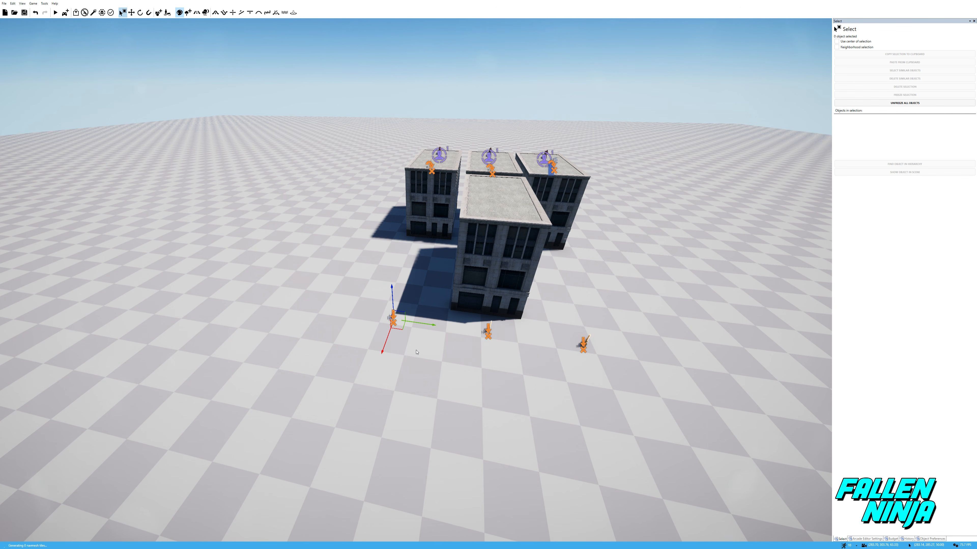
Assign control zone Rush Point - 15 to the first roof's zombie, Rush Point - 14 to the middle roof's and Rush Point - 13 to the third's.
{"action": "double_click", "coordinate": [441, 153]}
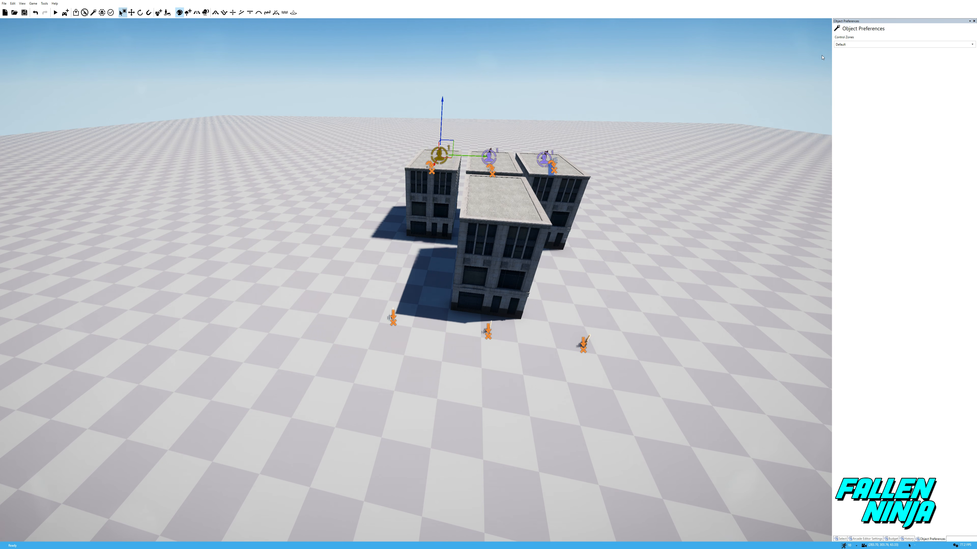
{"action": "left_click", "coordinate": [885, 44]}
{"action": "left_click", "coordinate": [854, 66]}
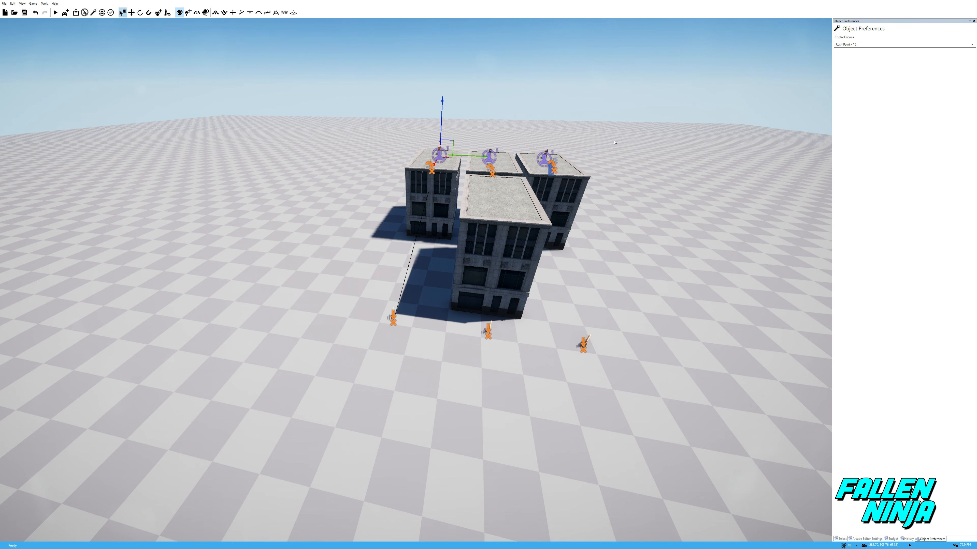
{"action": "left_click", "coordinate": [489, 154]}
{"action": "left_click", "coordinate": [861, 45]}
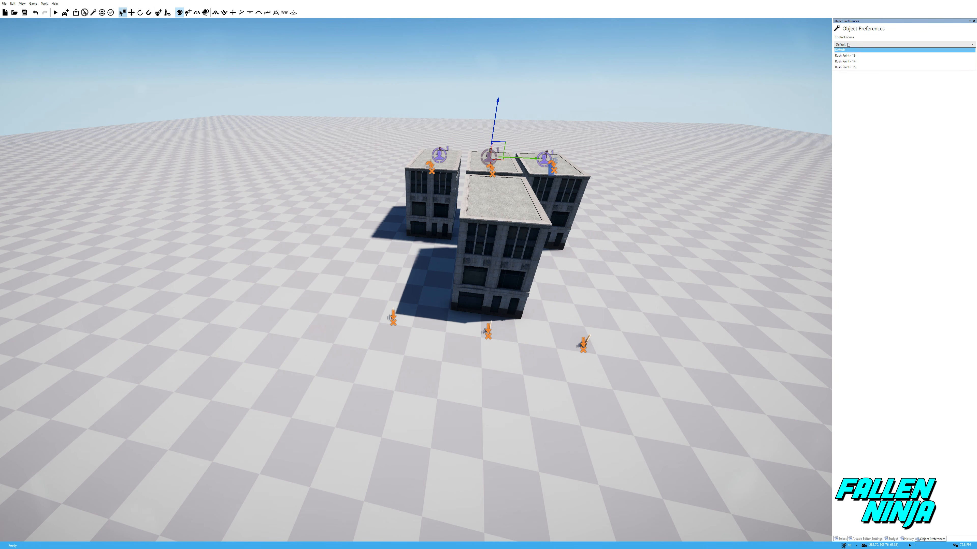
{"action": "left_click", "coordinate": [852, 62]}
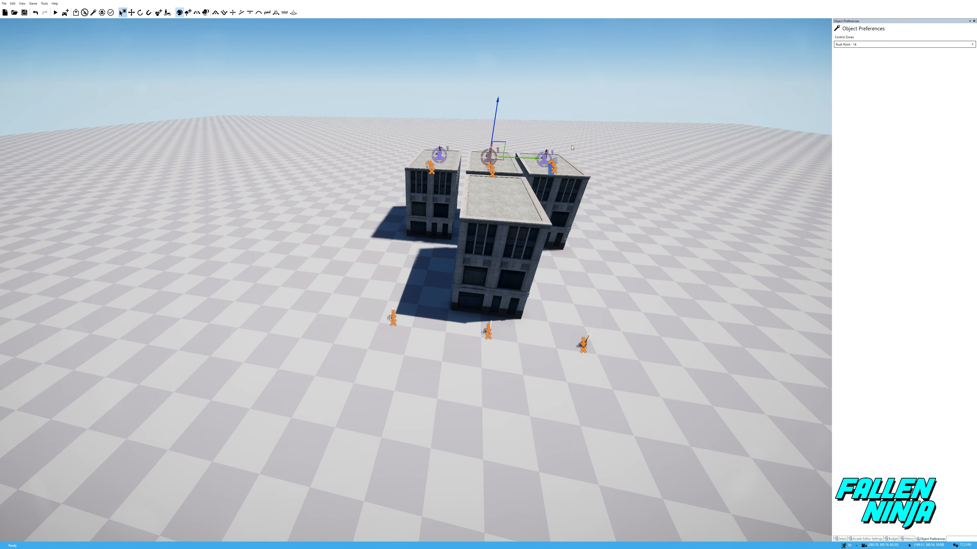
{"action": "left_click", "coordinate": [543, 157]}
{"action": "left_click", "coordinate": [846, 44]}
{"action": "left_click", "coordinate": [840, 58]}
{"action": "left_click", "coordinate": [809, 91]}
Playtest the map from the third roof and watch how the zombies on each roof head for their Rush Points.
{"action": "key", "text": "w"}
{"action": "right_click_drag", "start_coordinate": [809, 92], "coordinate": [615, 39]}
{"action": "right_click_drag", "start_coordinate": [711, 184], "coordinate": [698, 207]}
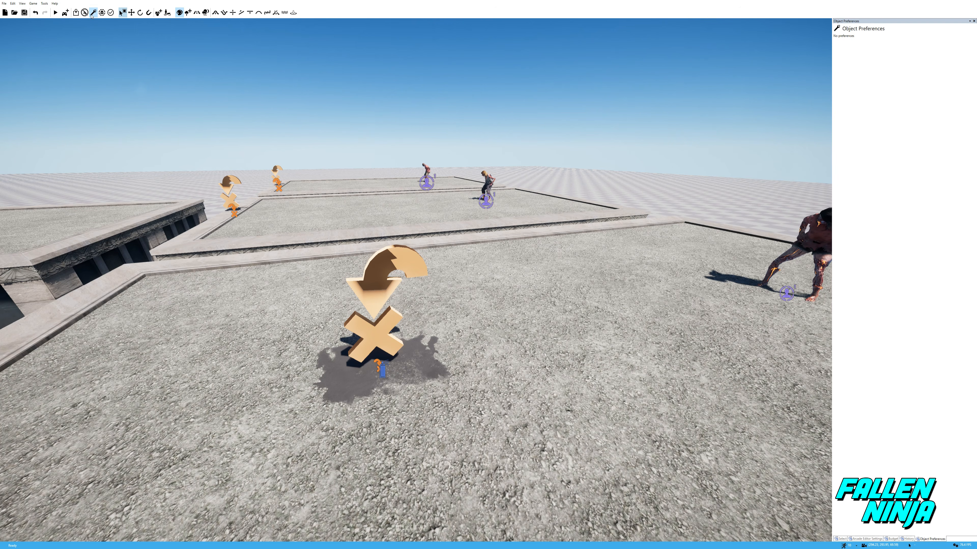
{"action": "left_click", "coordinate": [67, 15]}
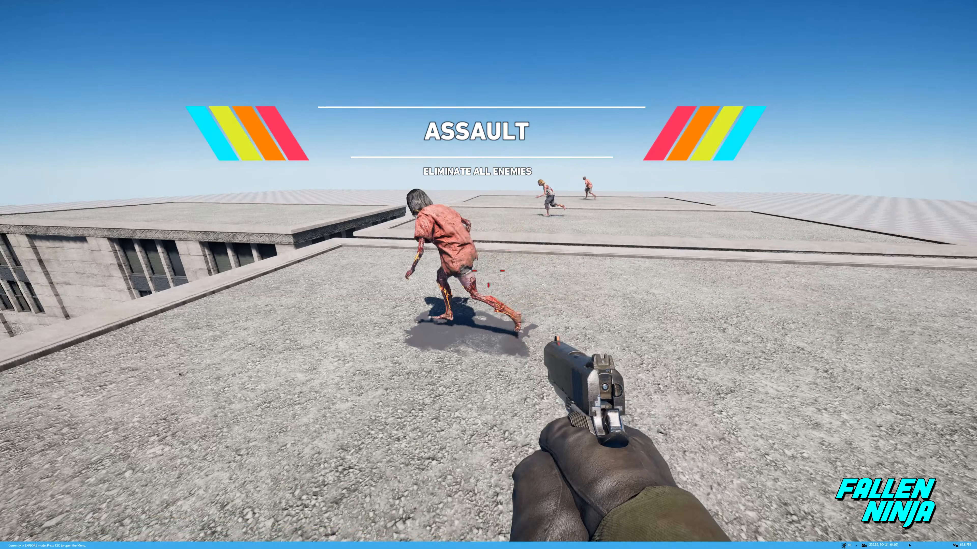
{"action": "key", "text": "a"}
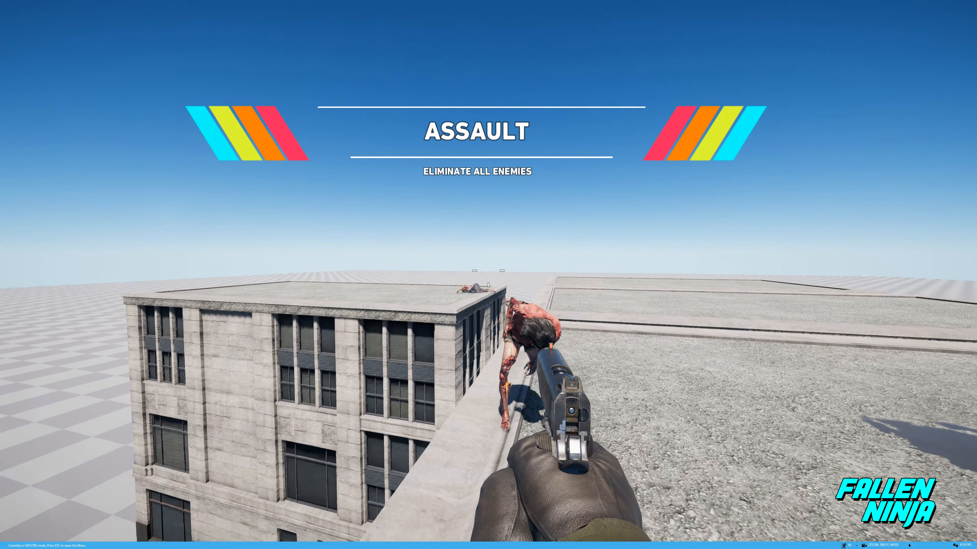
{"action": "key", "text": "shift+w"}
{"action": "key", "text": "space"}
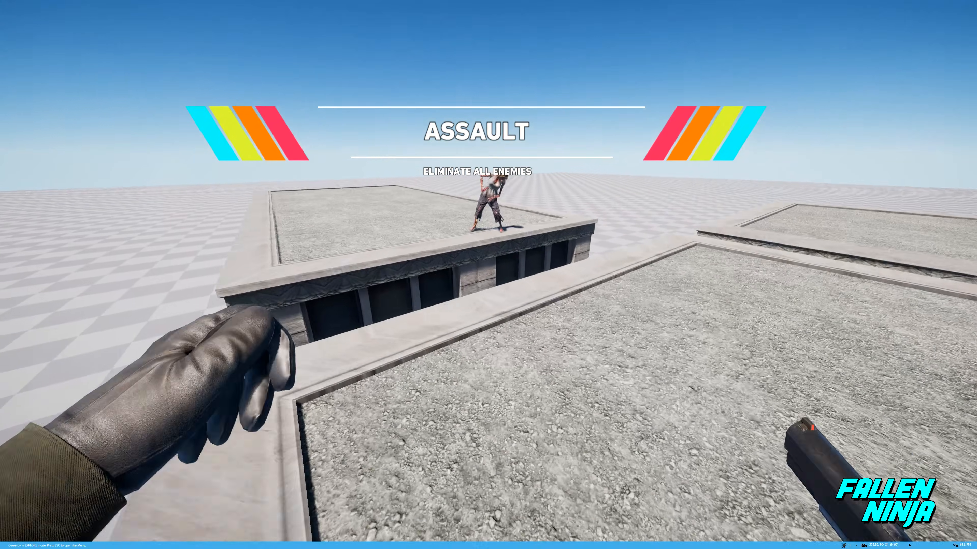
{"action": "key", "text": "w"}
{"action": "key", "text": "s"}
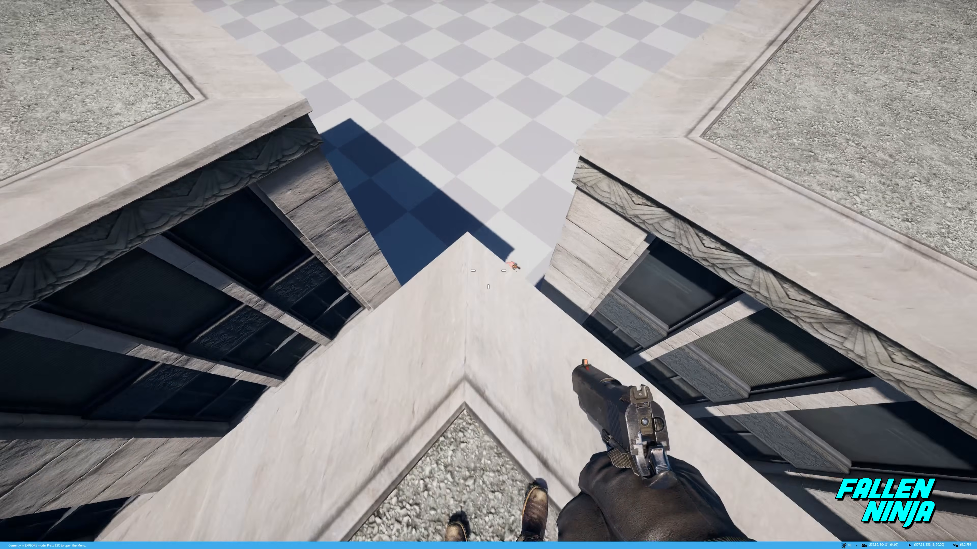
{"action": "key", "text": "w"}
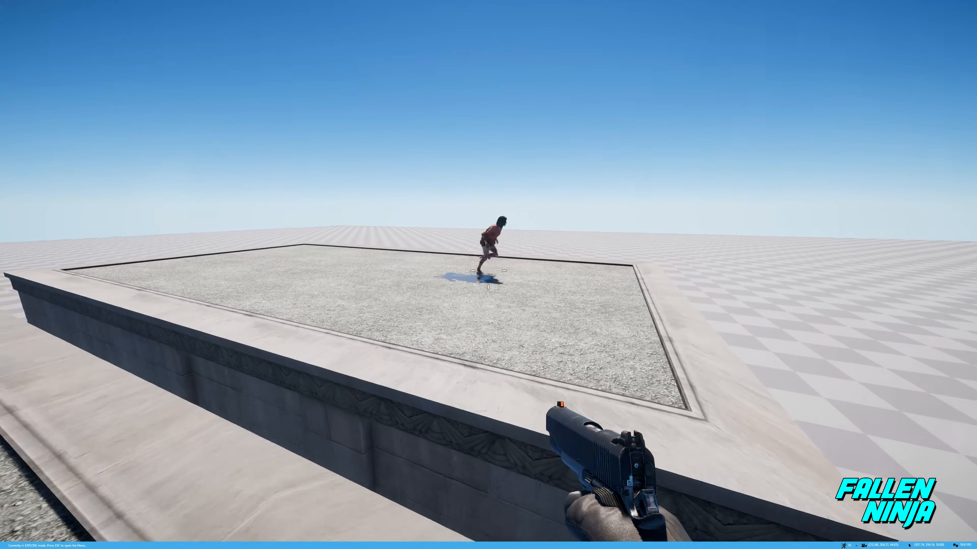
Return to the third roof and examine how its zombie behaves with the navlink placed mid-roof.
{"action": "key", "text": "w"}
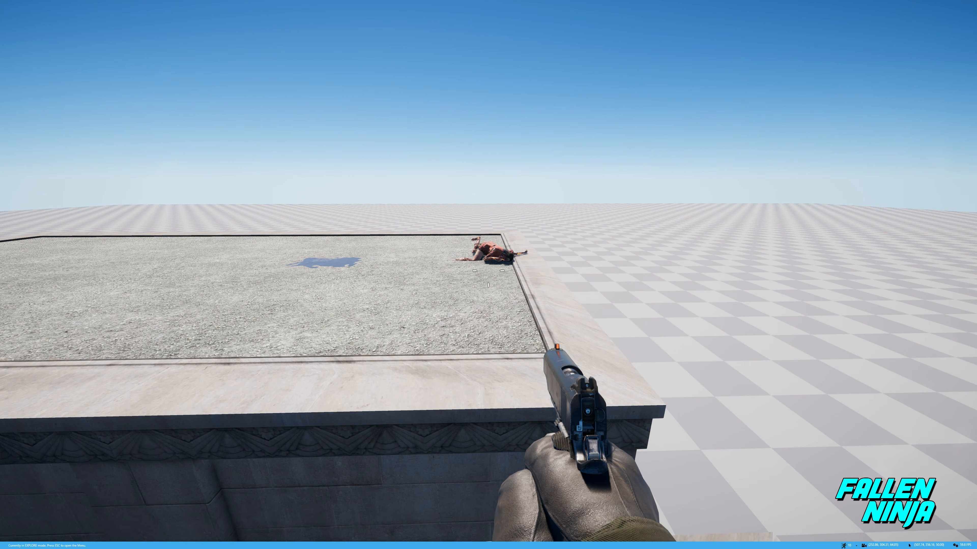
{"action": "key", "text": "a"}
{"action": "key", "text": "w"}
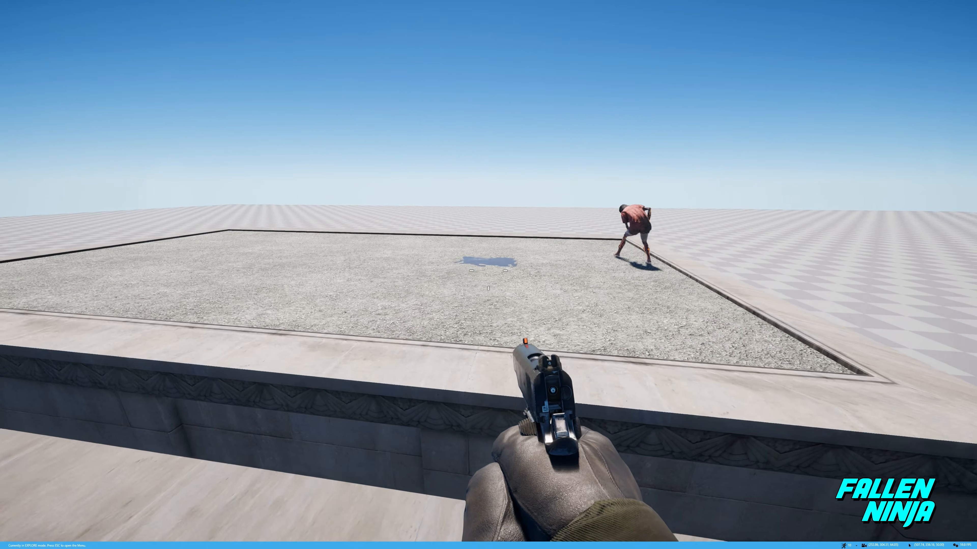
{"action": "key", "text": "w"}
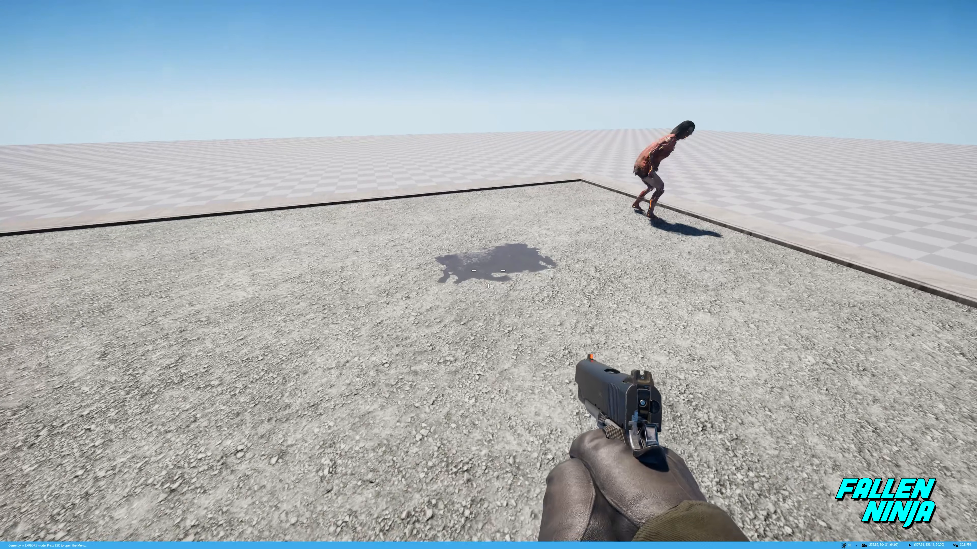
{"action": "key", "text": "d"}
{"action": "key", "text": "d"}
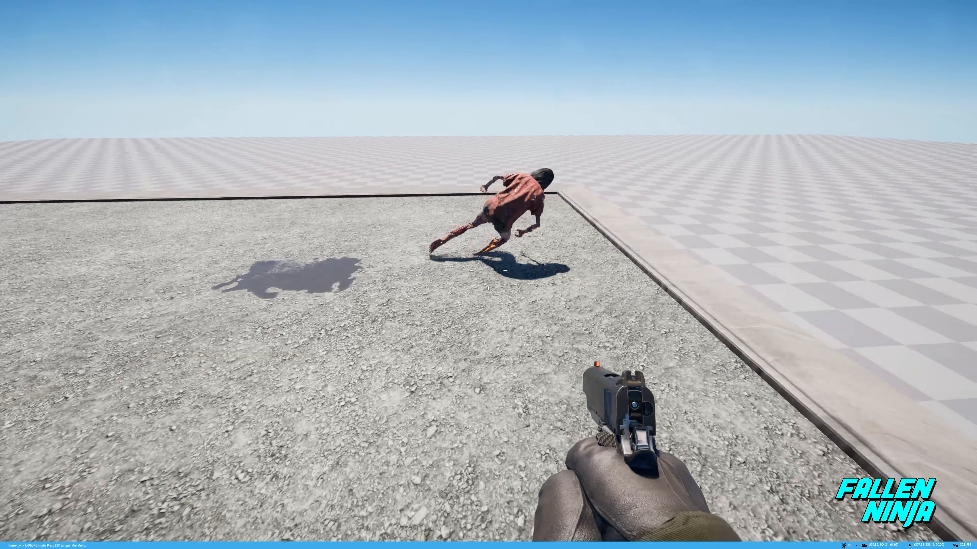
{"action": "key", "text": "d"}
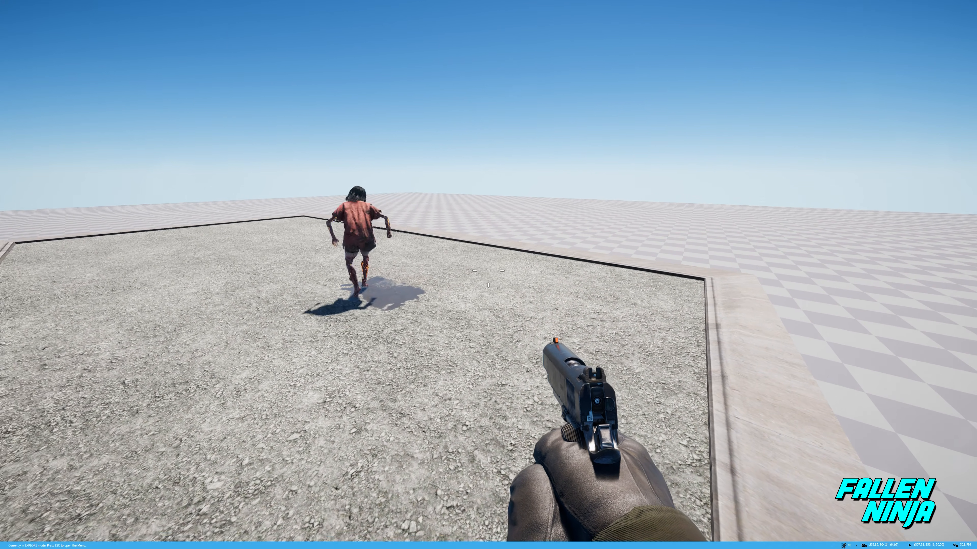
{"action": "key", "text": "d"}
{"action": "key", "text": "d"}
{"action": "left_click", "coordinate": [488, 271]}
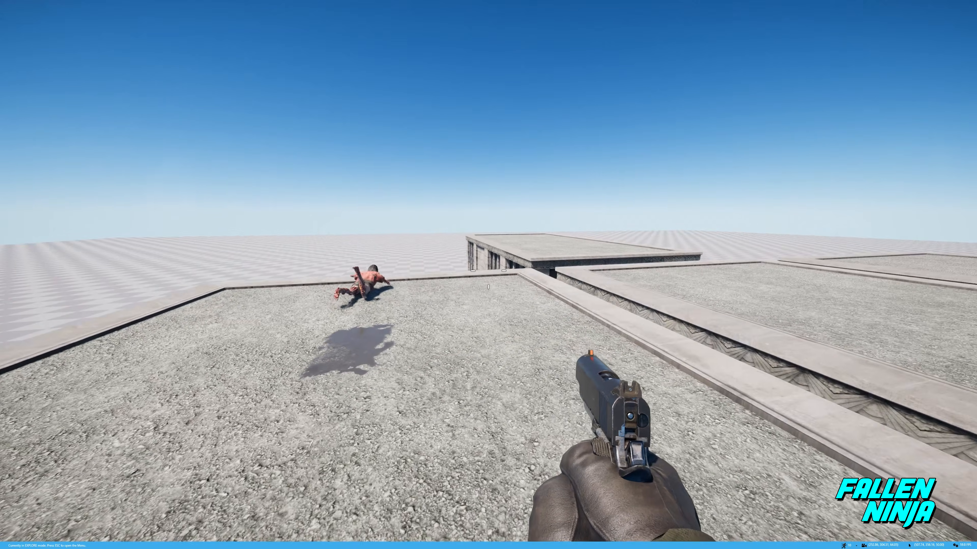
Cross the rooftops and drop to street level to check where the zombies on the ground are.
{"action": "key", "text": "w"}
{"action": "key", "text": "space"}
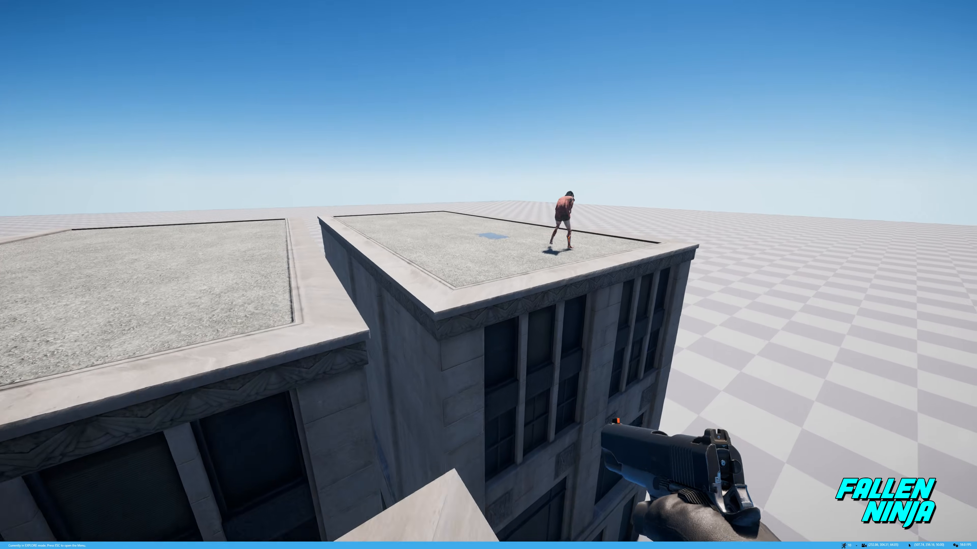
{"action": "key", "text": "w"}
{"action": "key", "text": "space"}
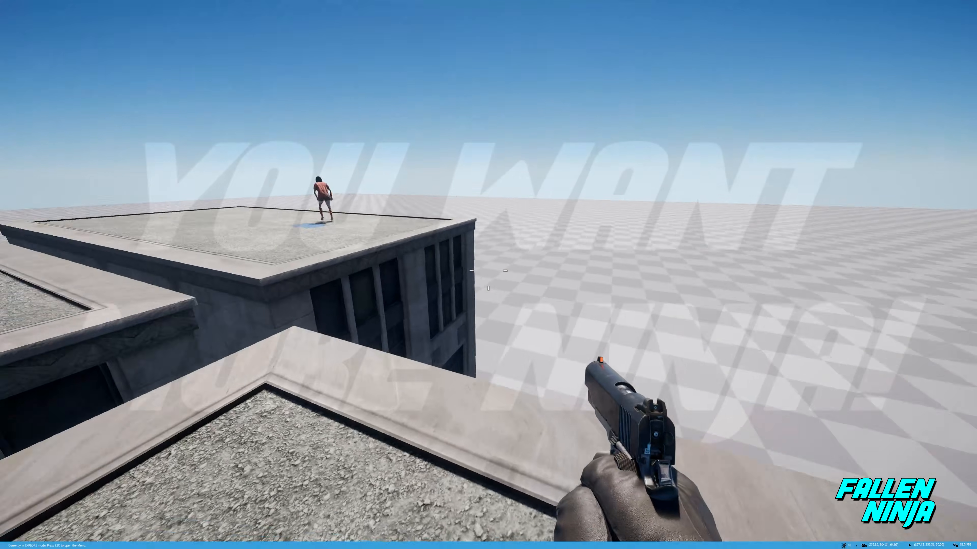
{"action": "key", "text": "w"}
{"action": "key", "text": "space"}
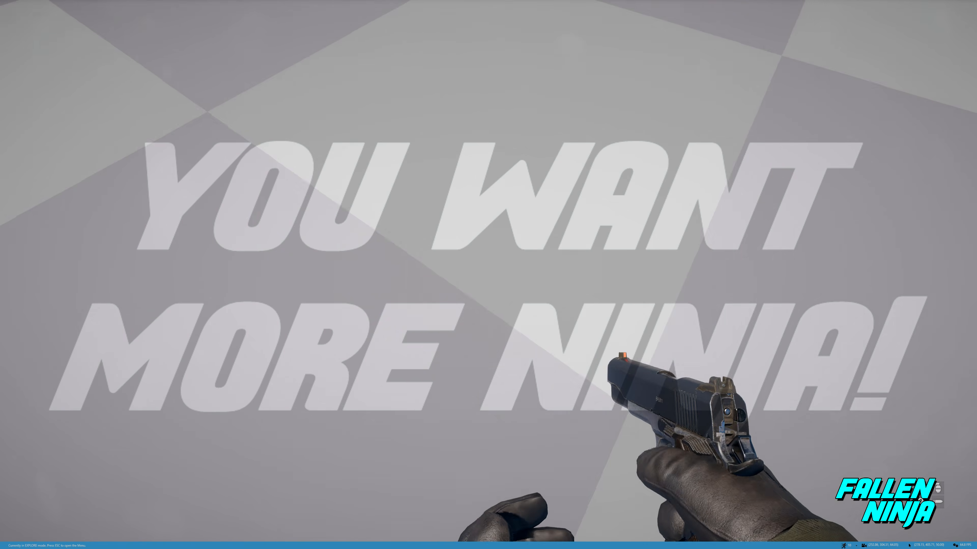
{"action": "key", "text": "r"}
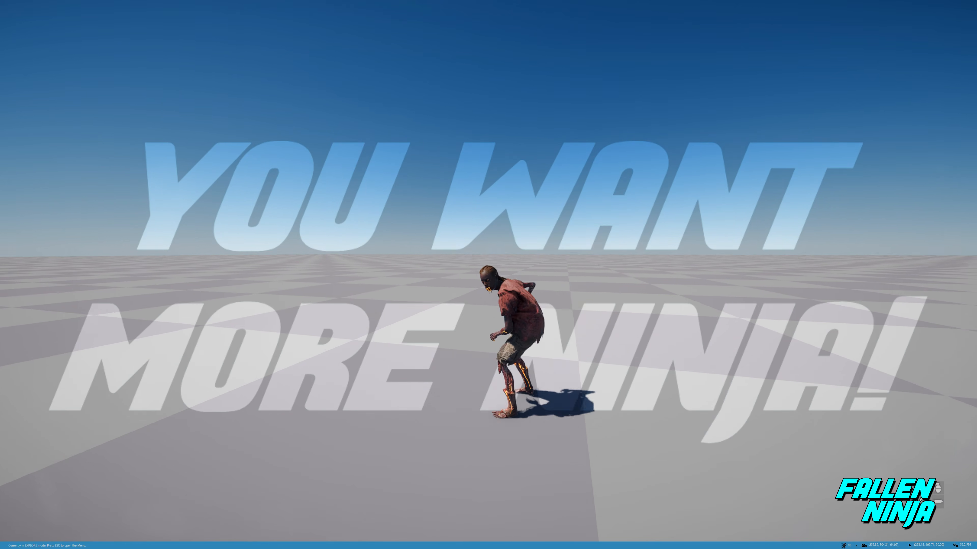
{"action": "key", "text": "shift+w"}
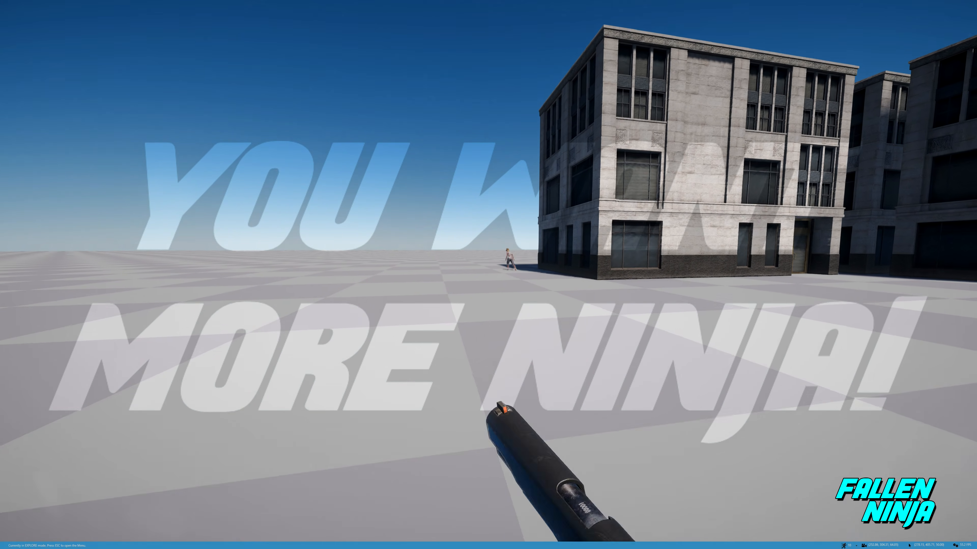